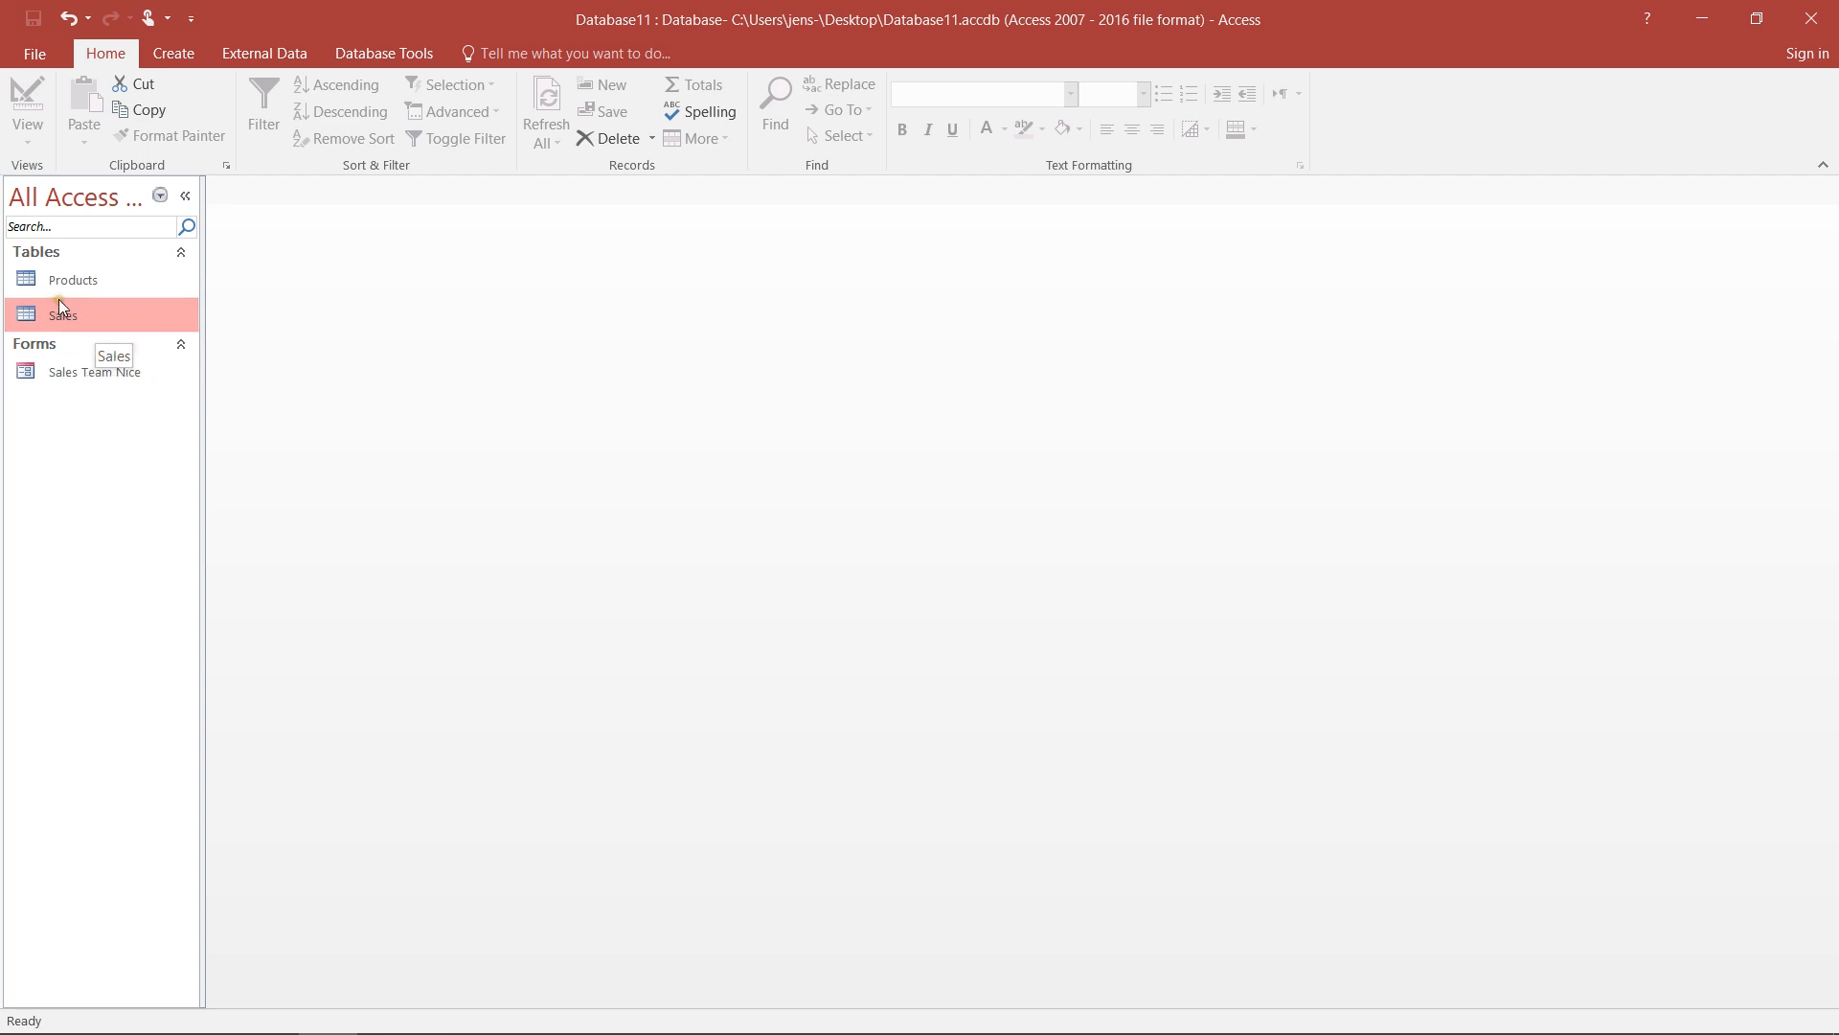
right_click(52, 322)
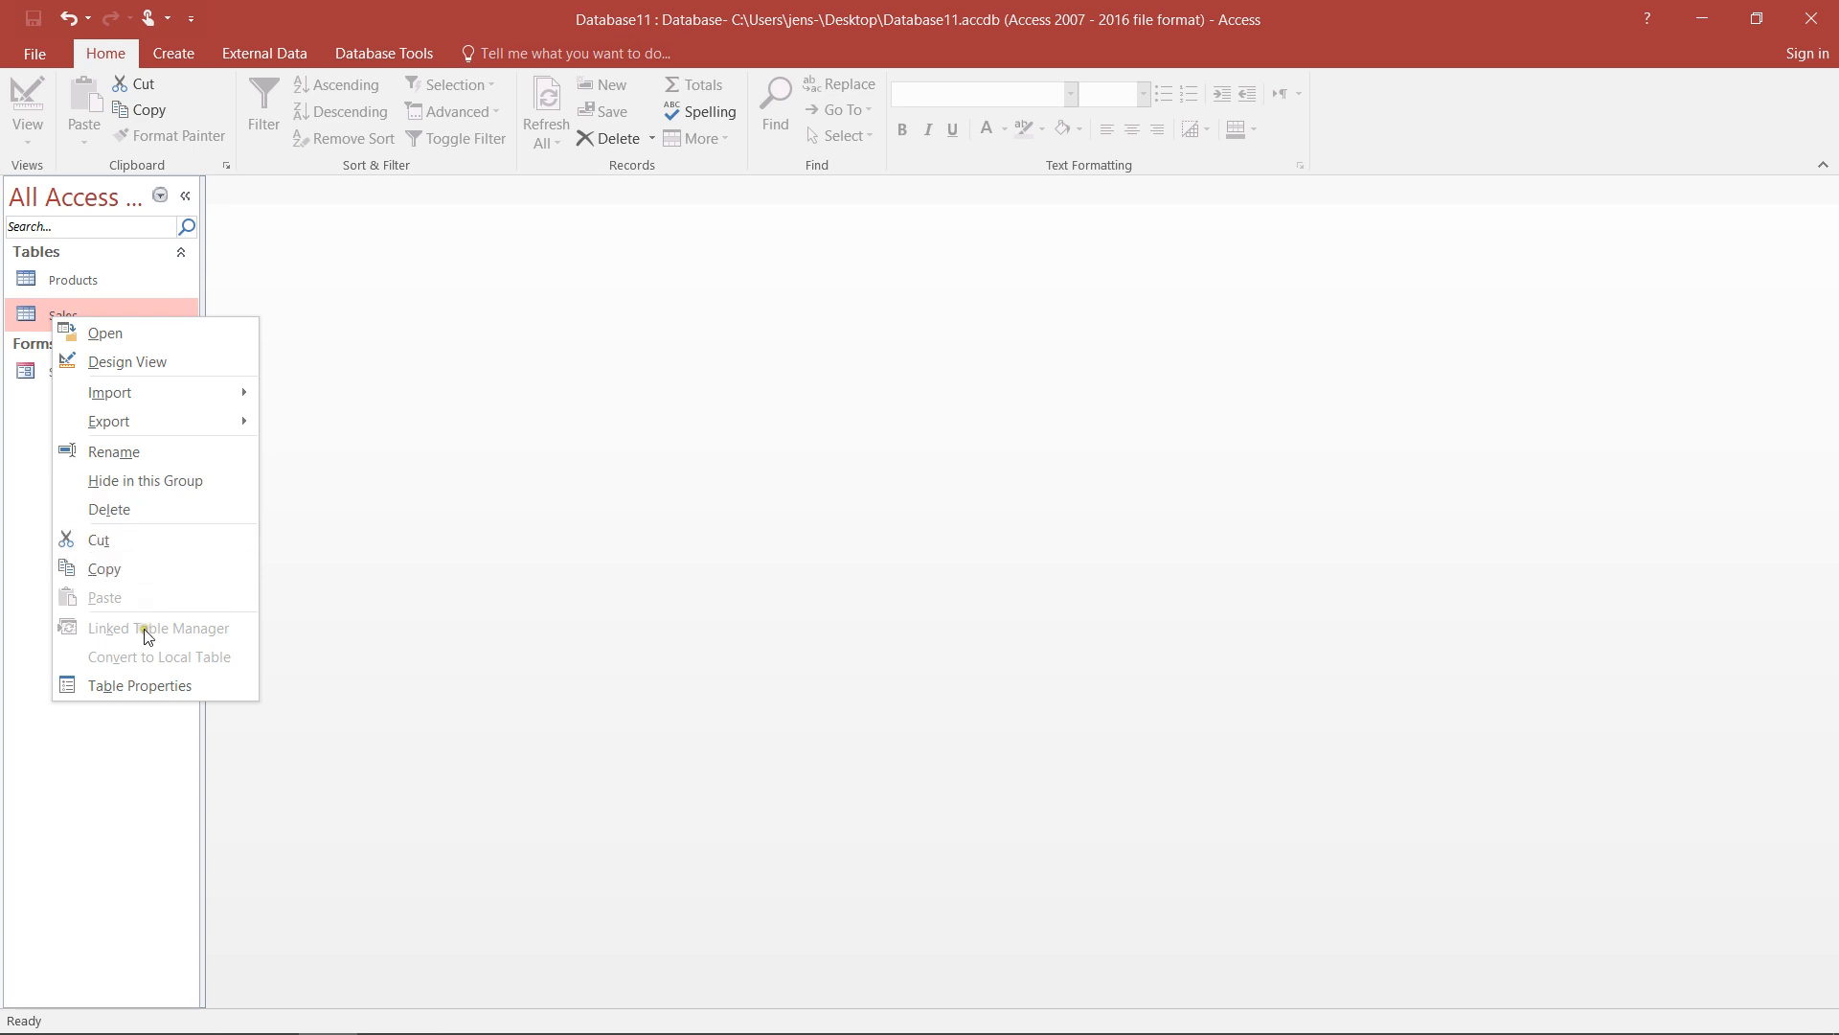
mouse_move(149, 393)
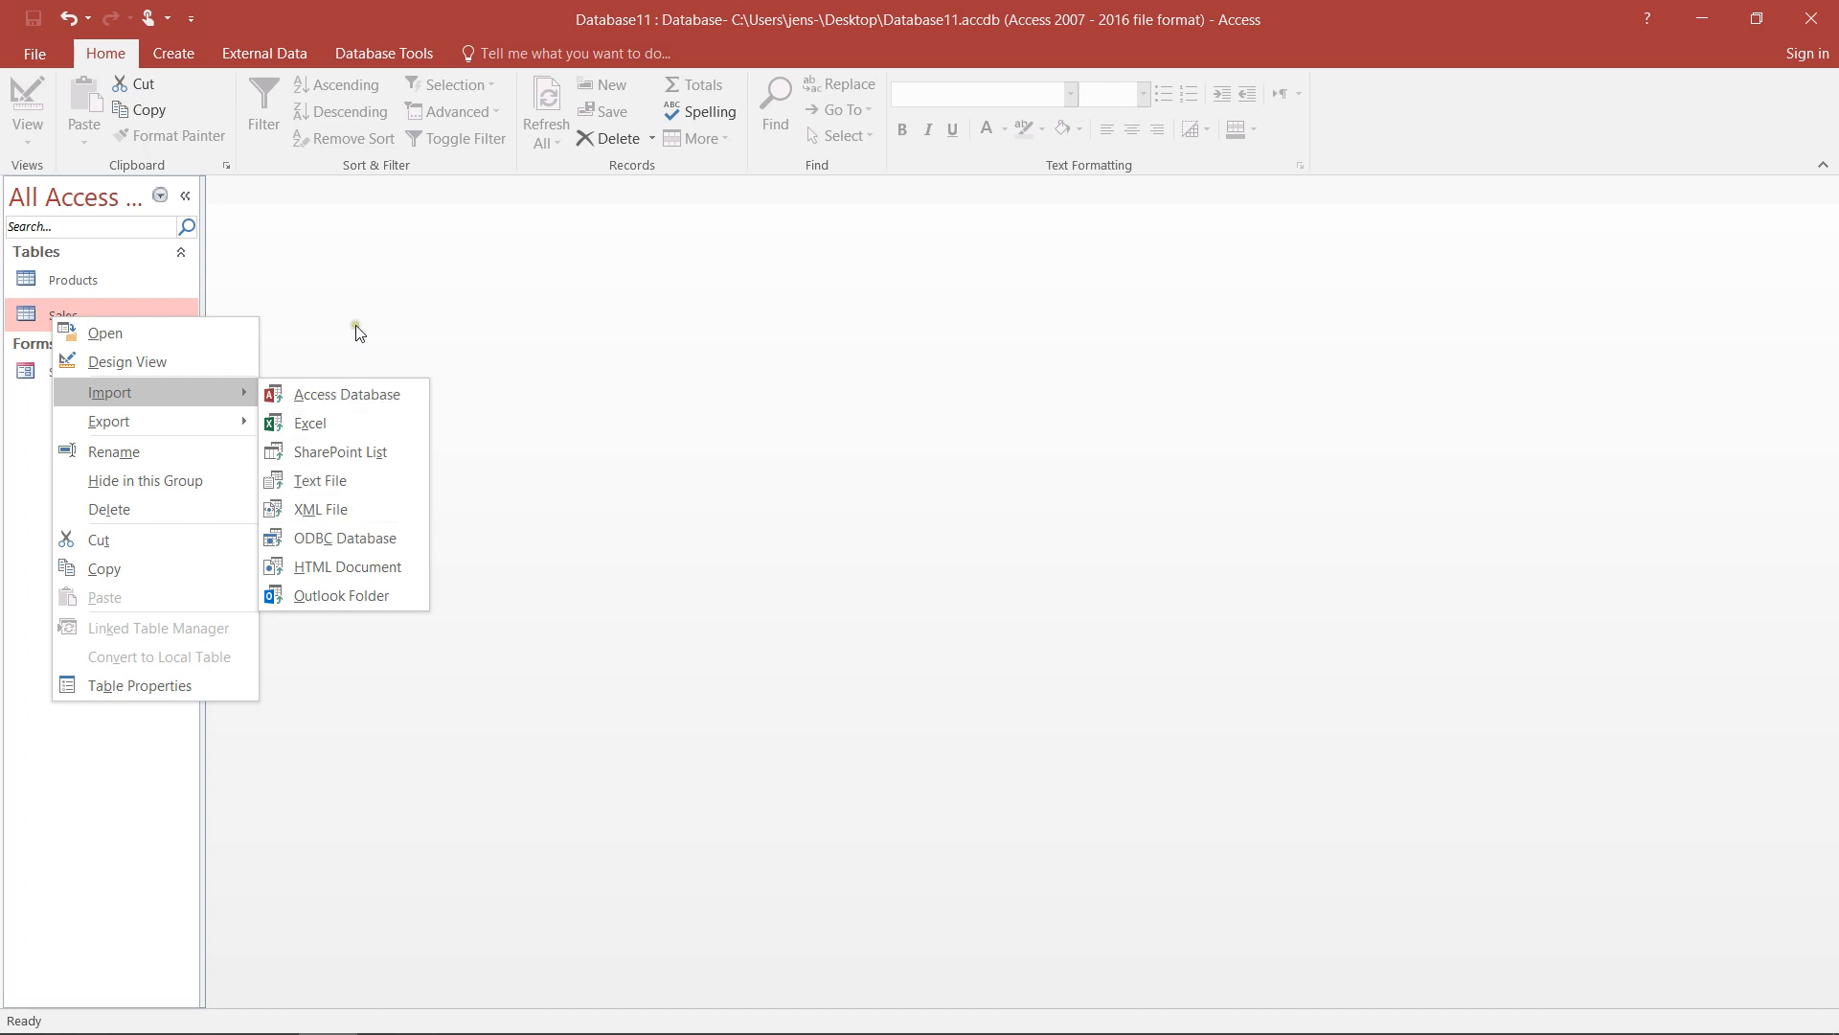
click(370, 273)
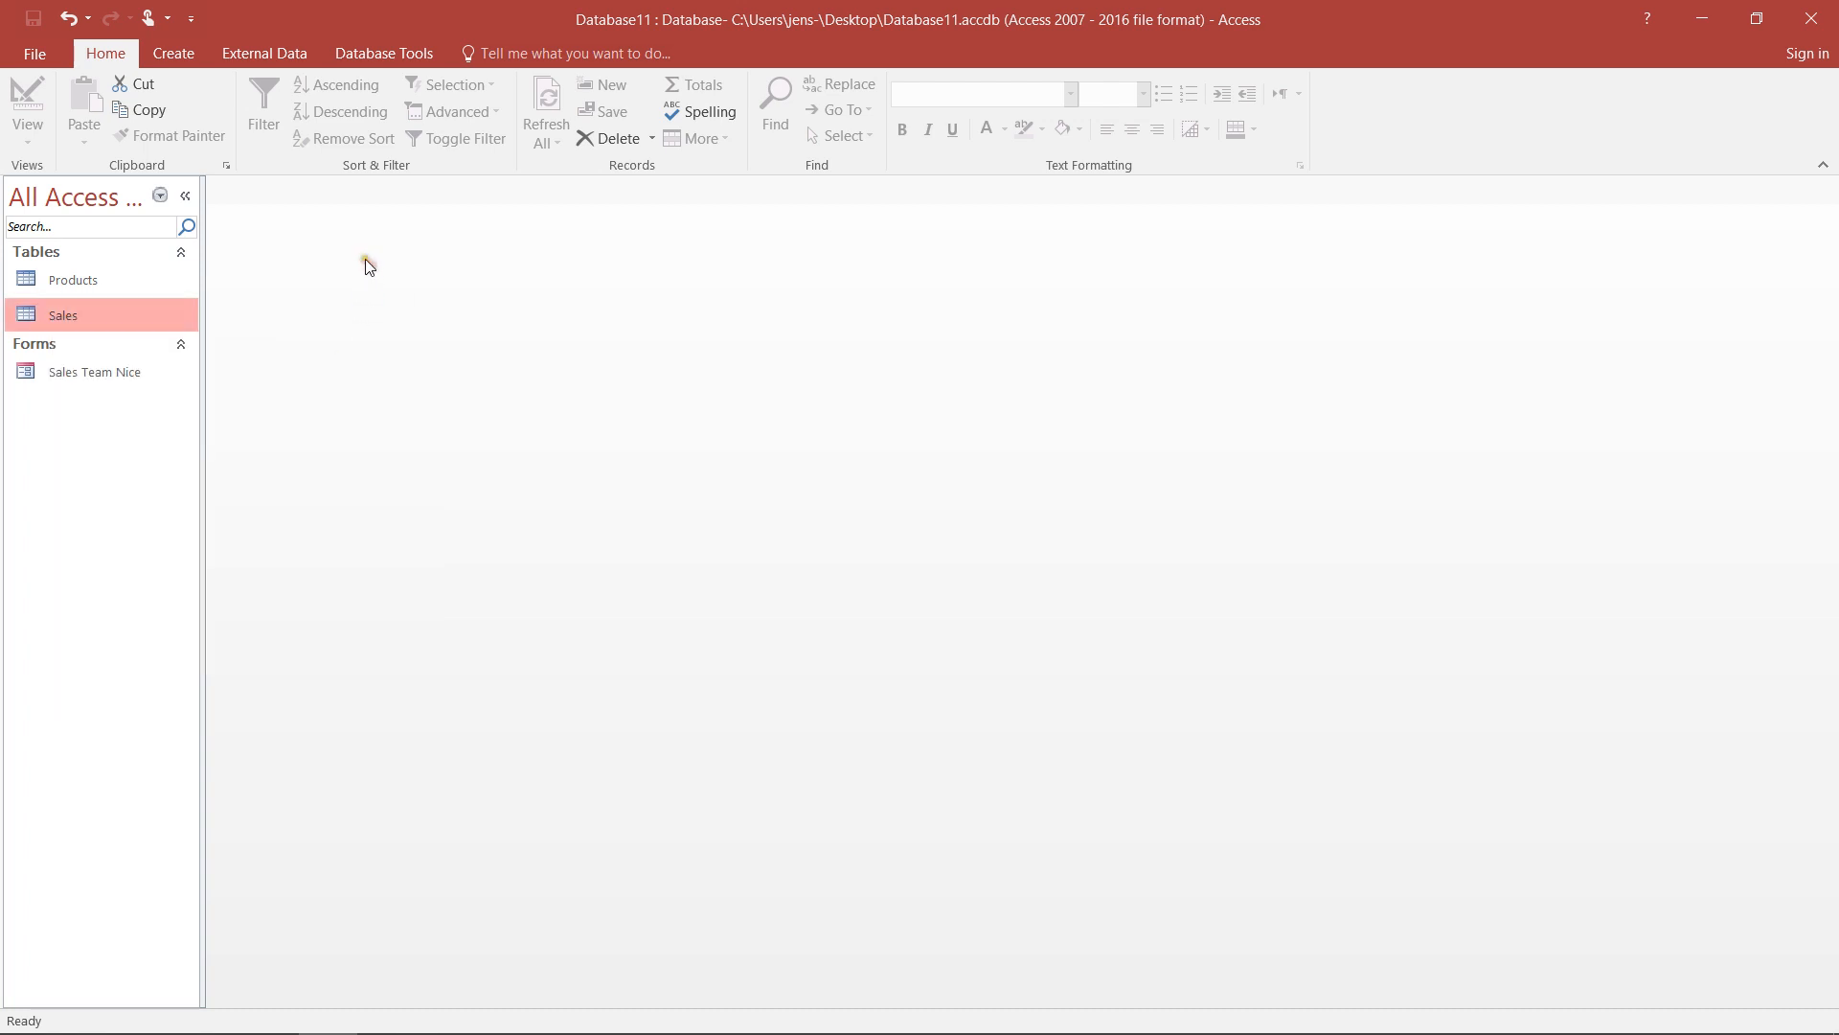
Open the Sales table to review its existing records and fields, and close it again
click(255, 52)
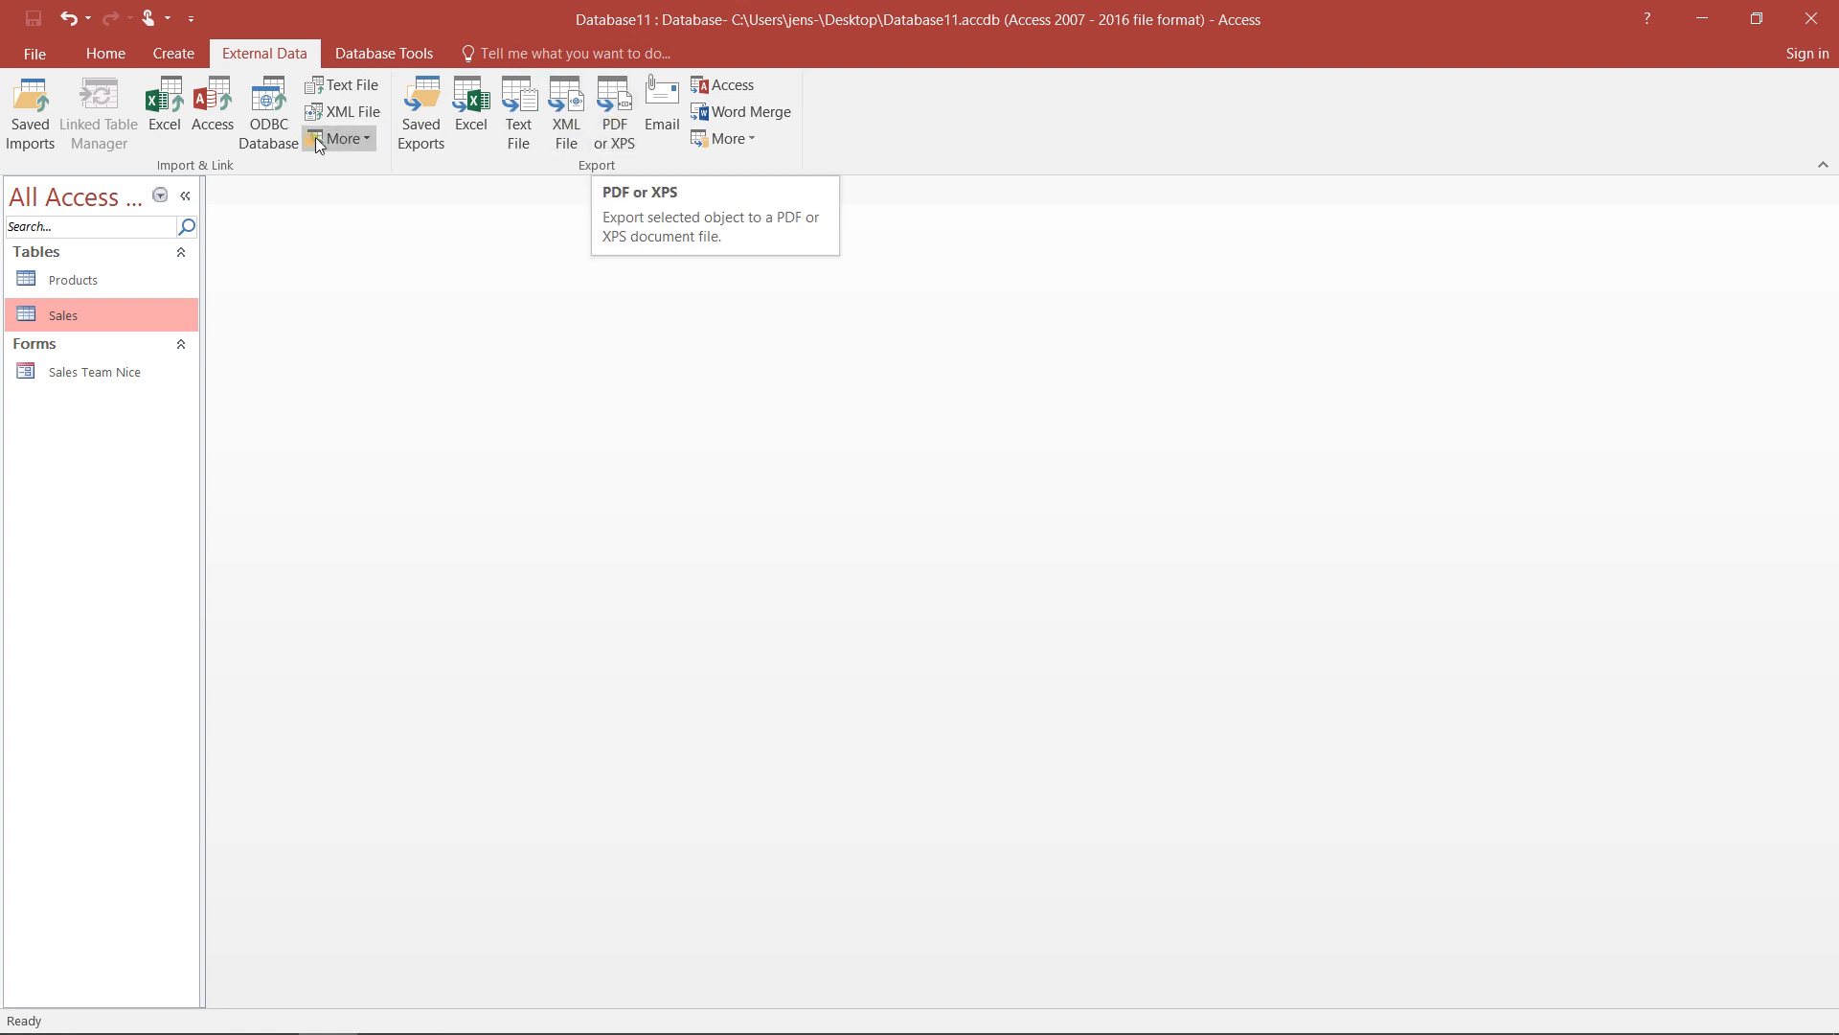
click(69, 313)
double_click(69, 313)
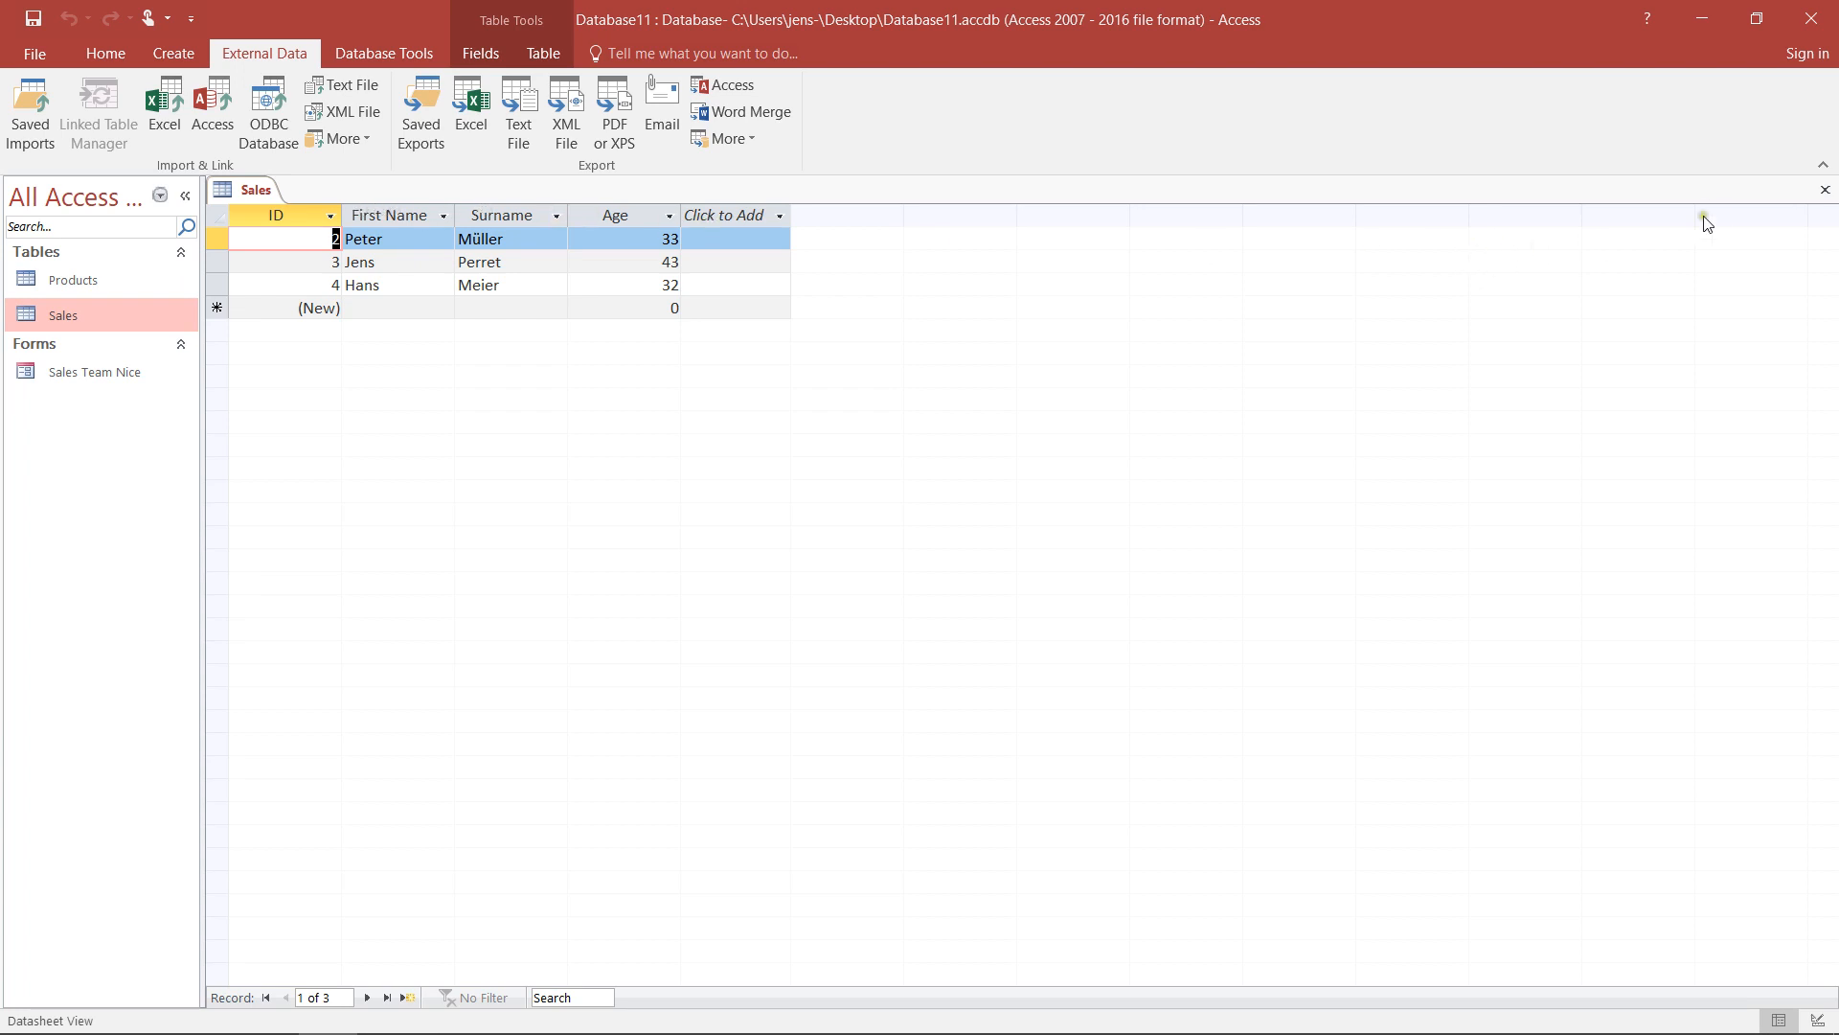
click(1823, 188)
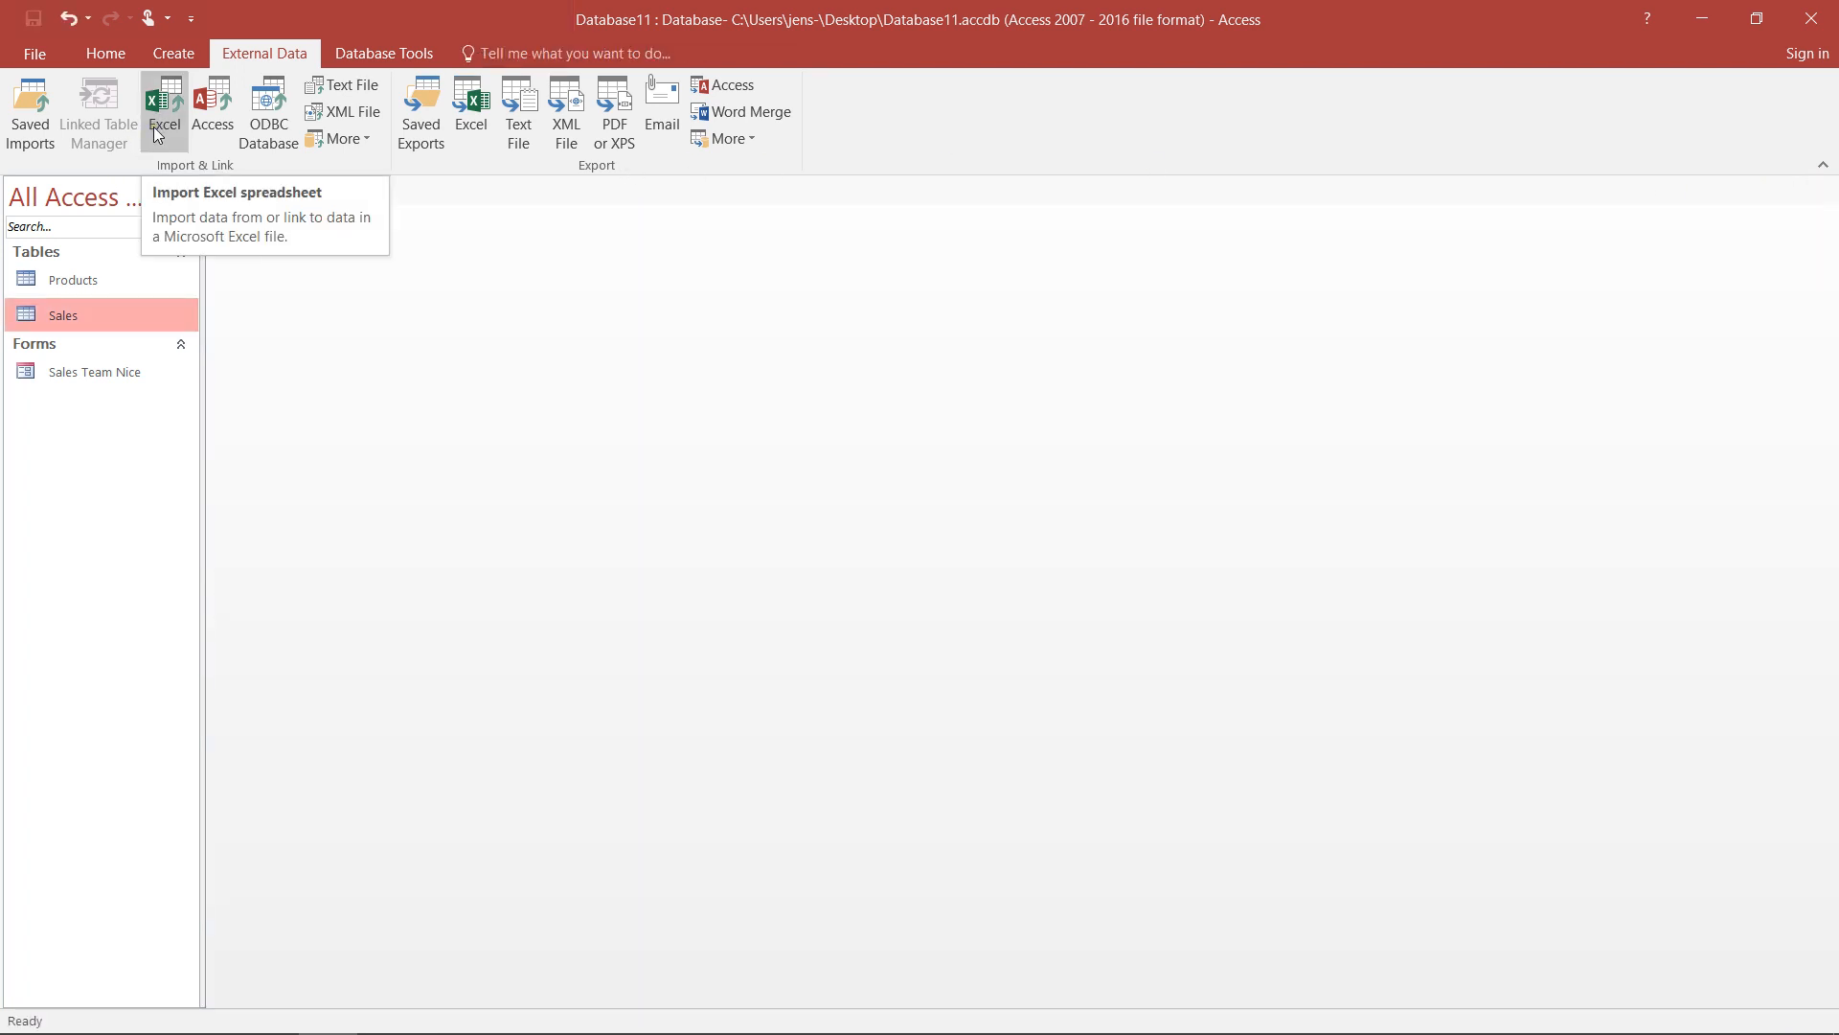
Start an Excel spreadsheet import with test.xlsx from the Desktop as the source file
click(153, 126)
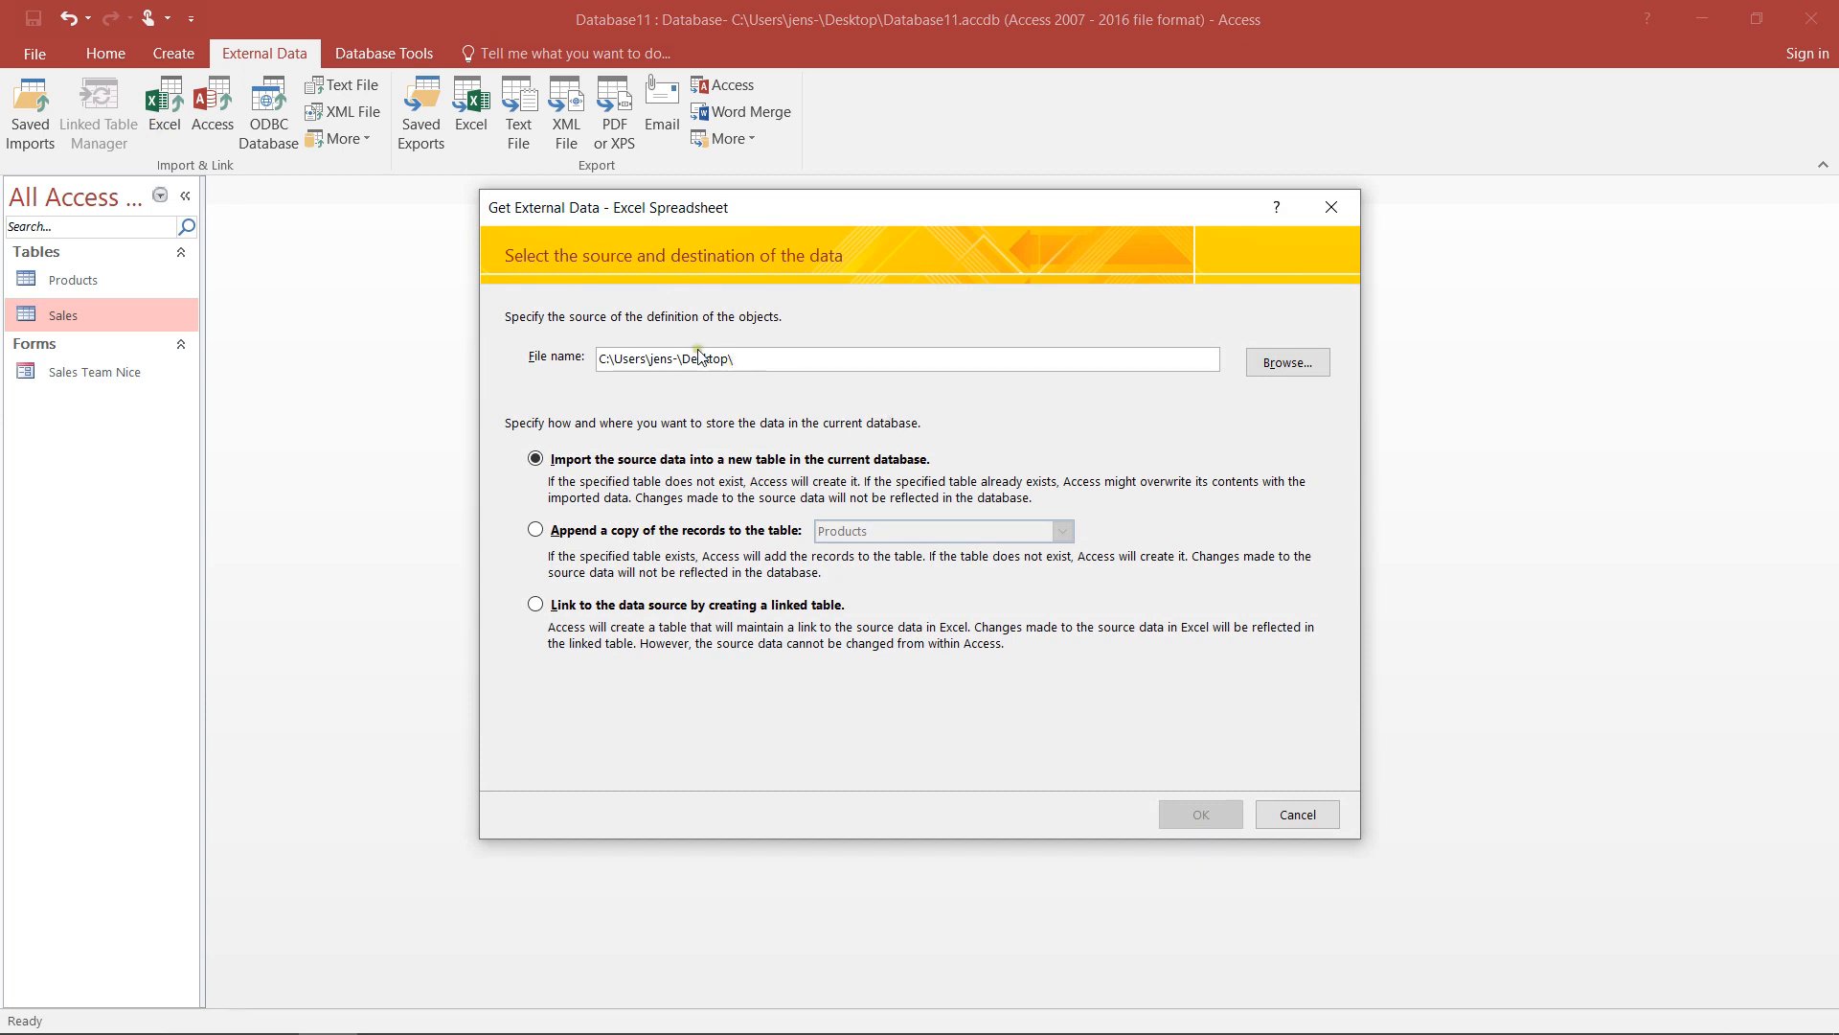
click(1248, 361)
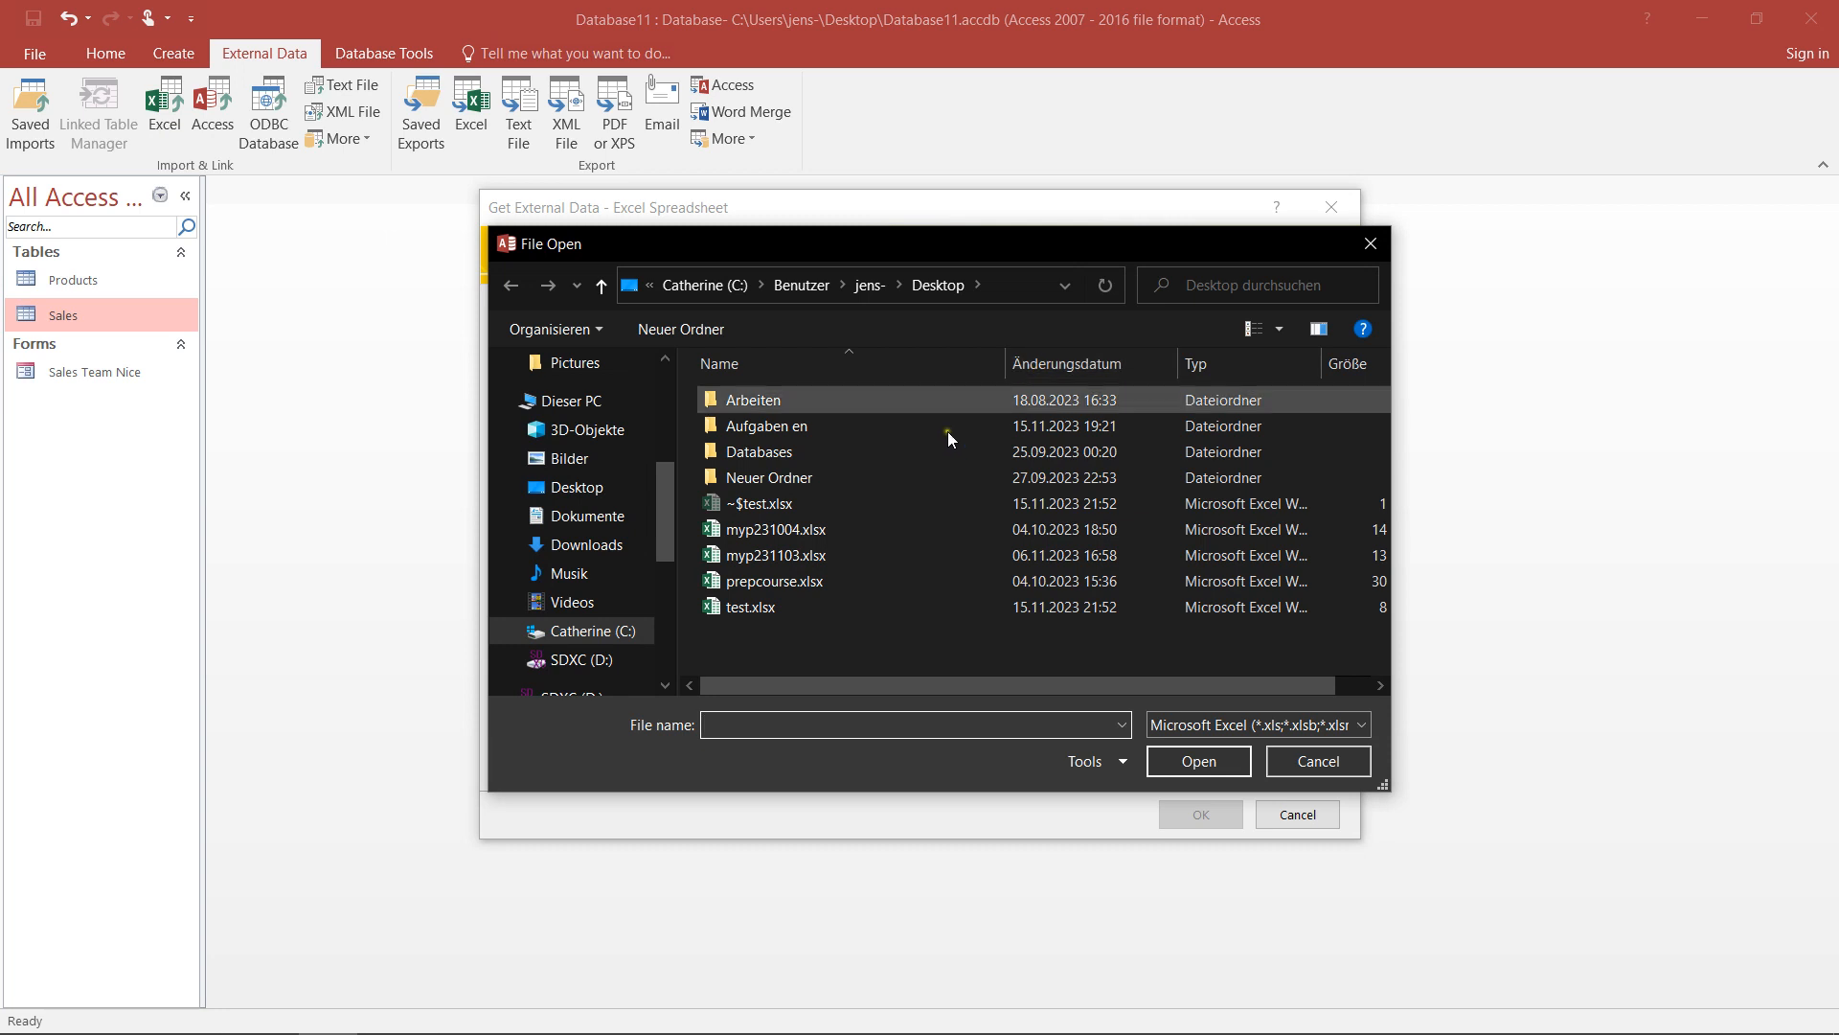
click(770, 603)
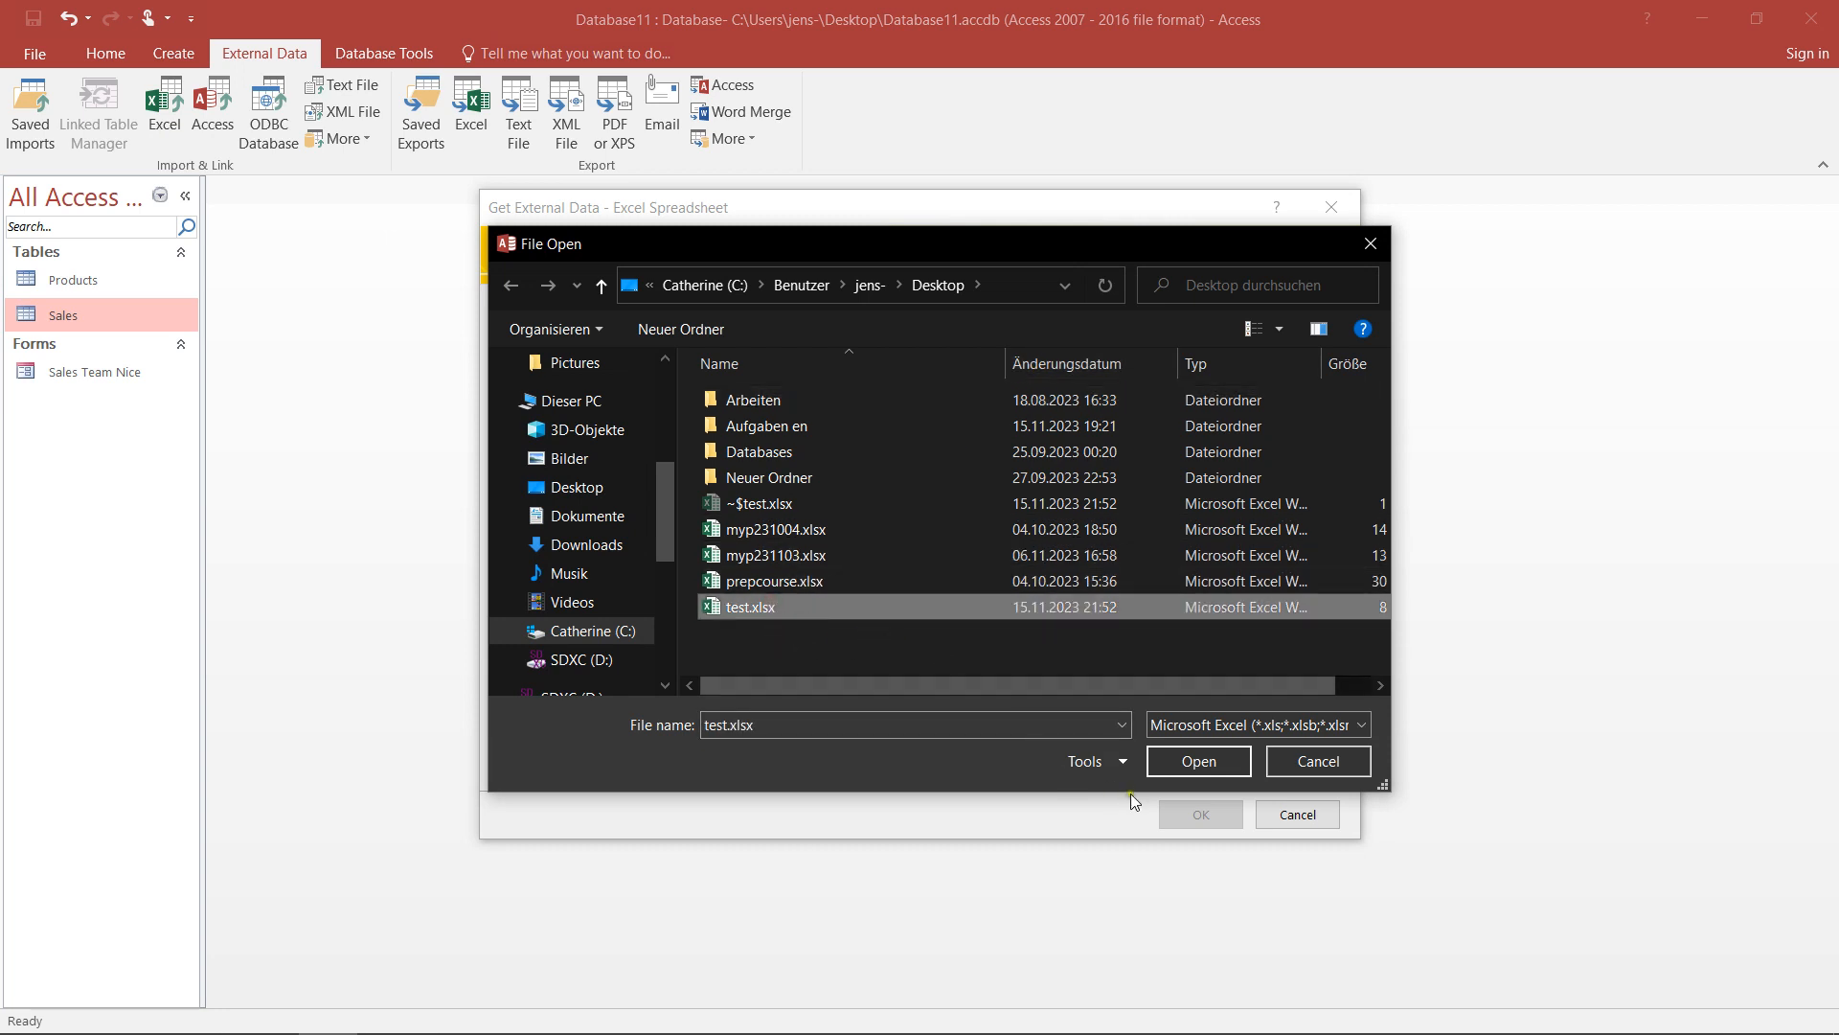
click(1173, 761)
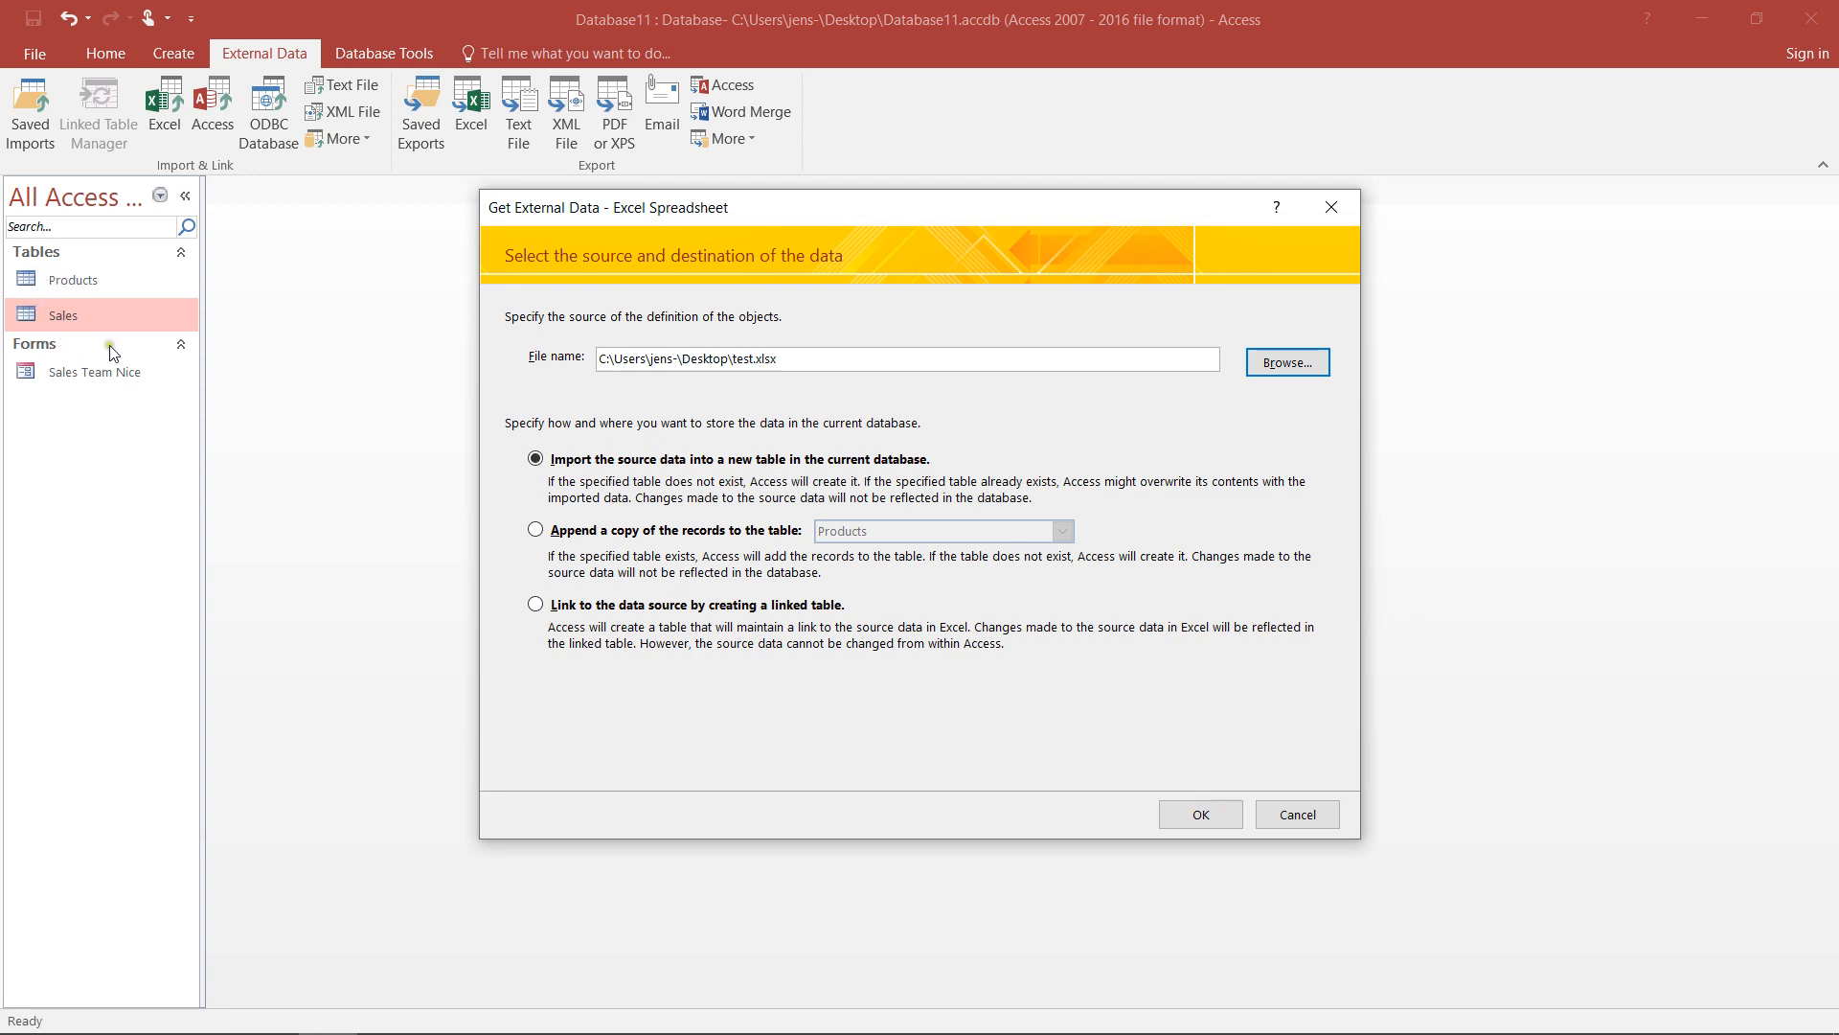
Set the import to append a copy of the records to the Sales table and continue to the wizard
click(624, 532)
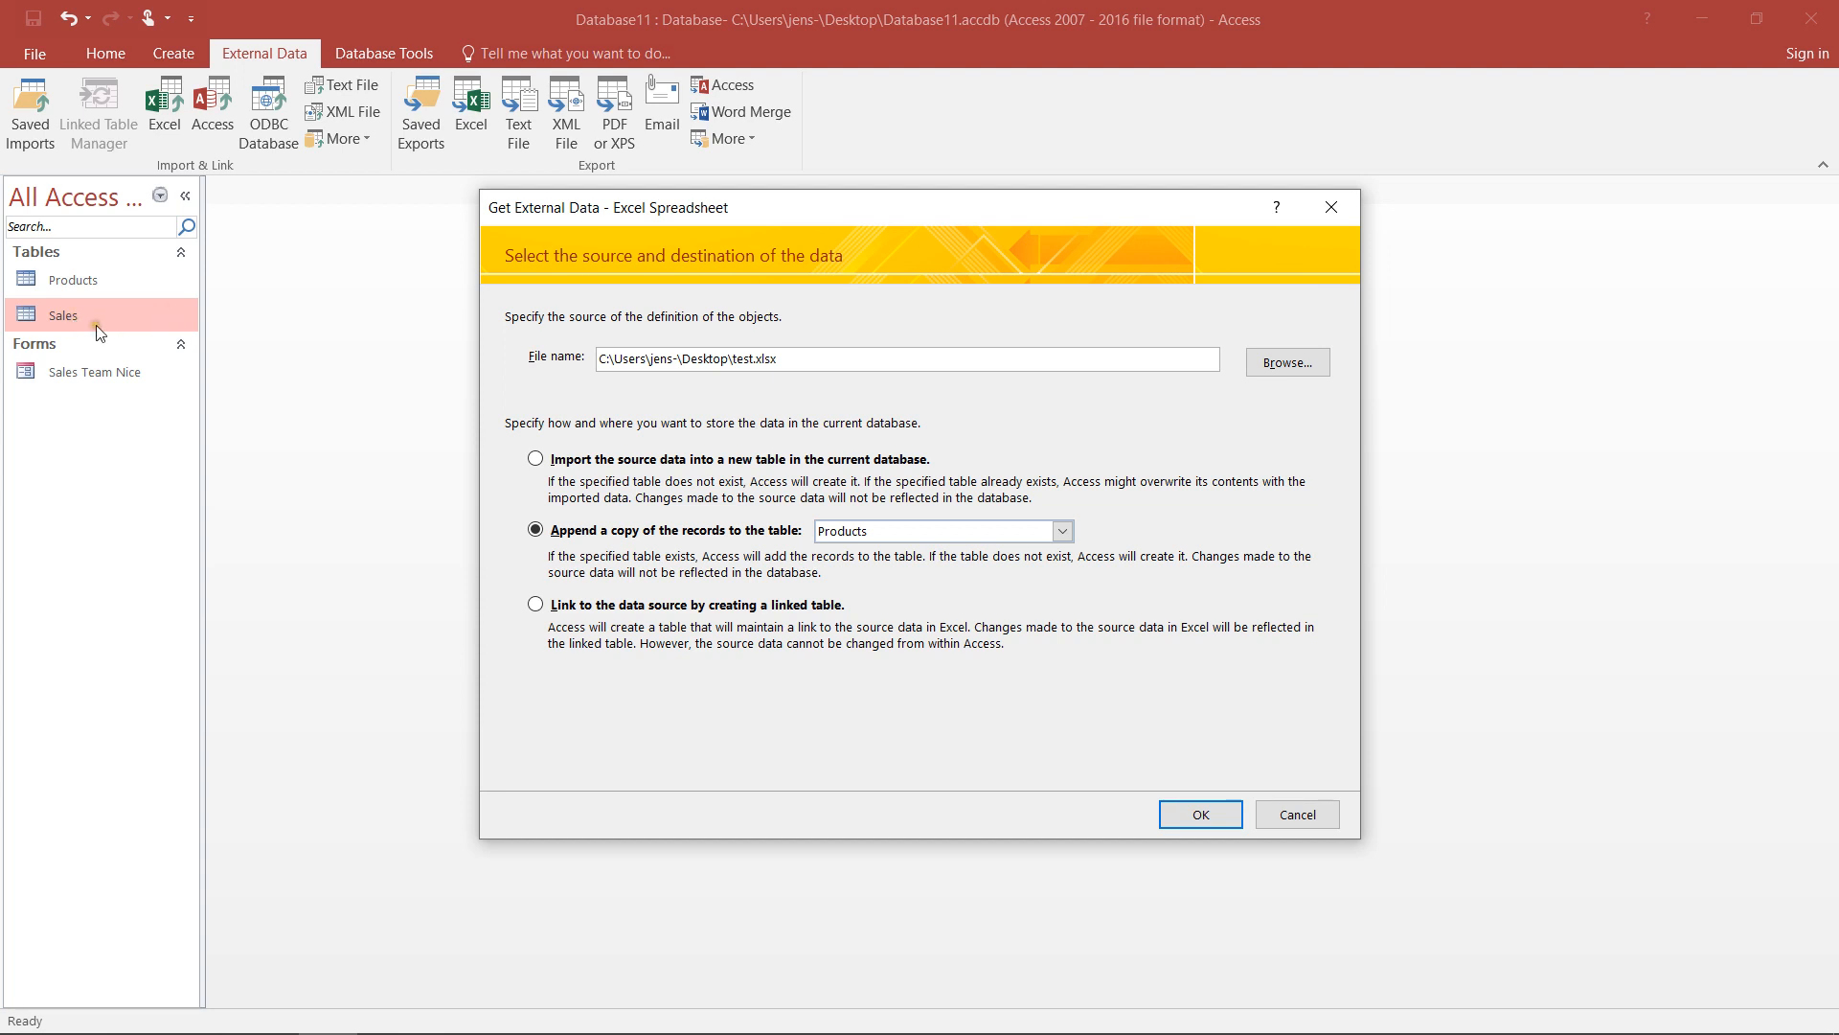
click(871, 534)
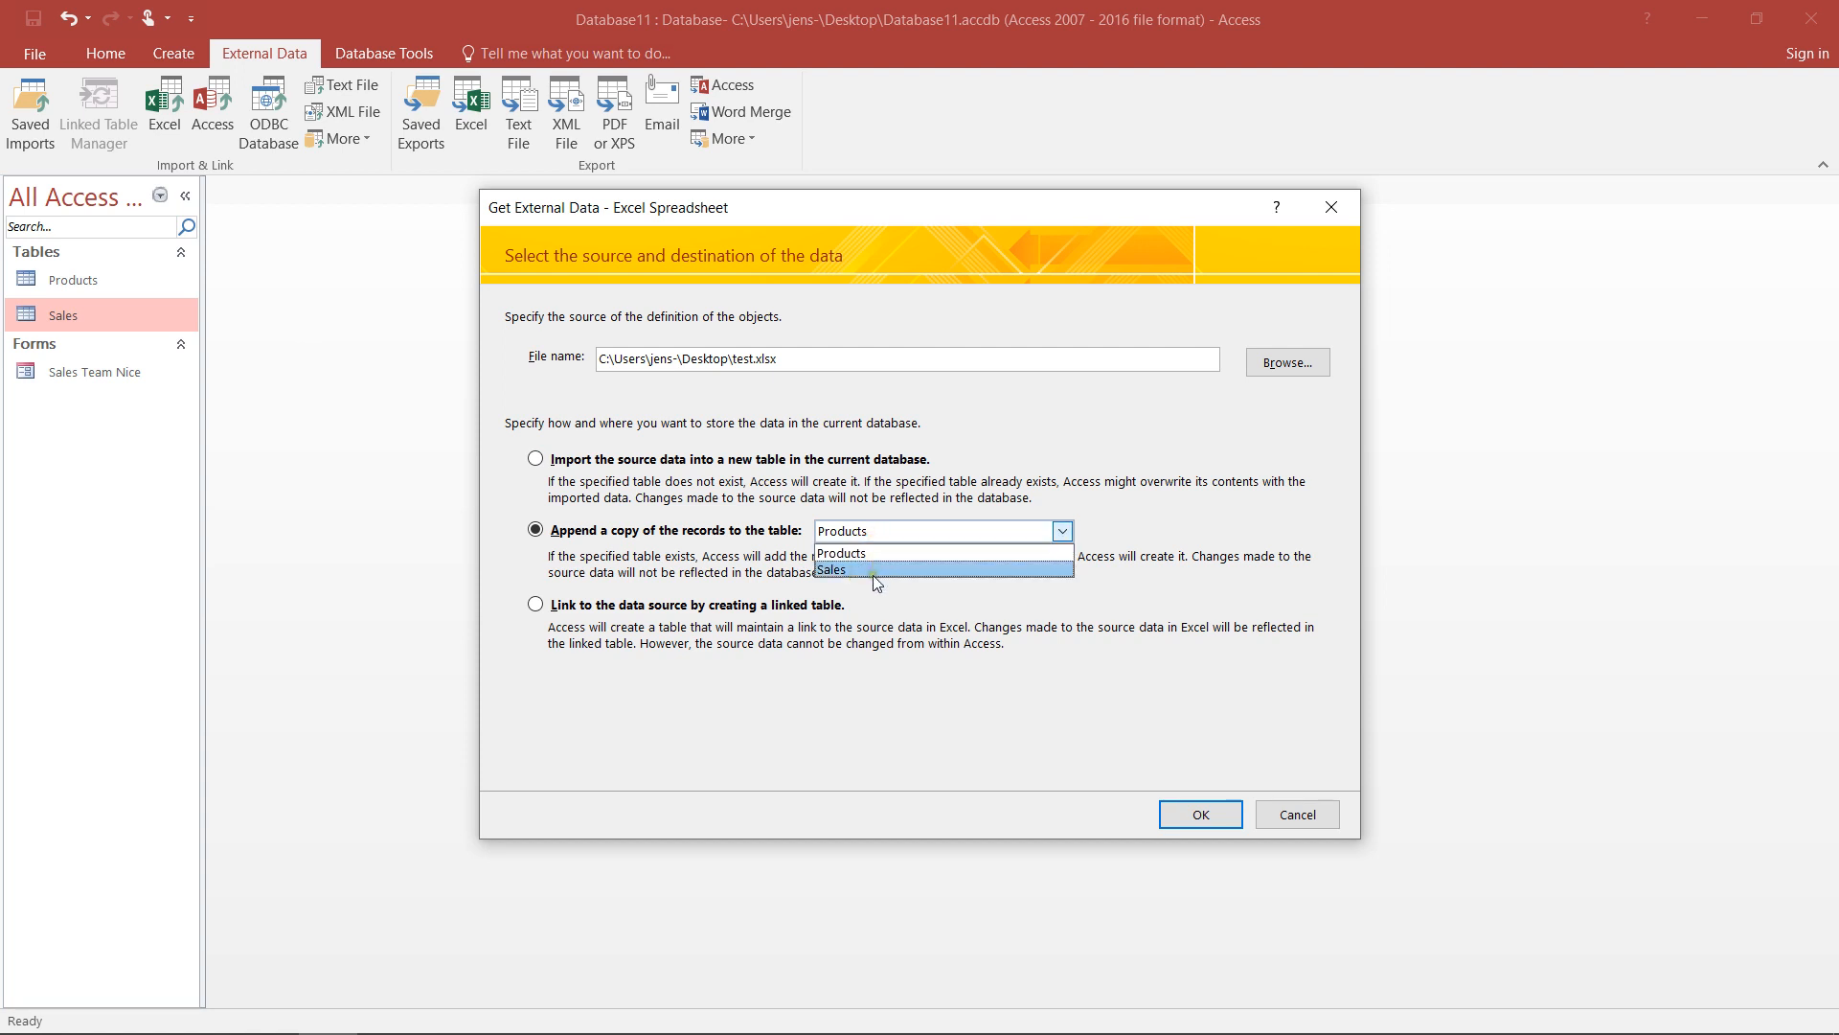
click(873, 571)
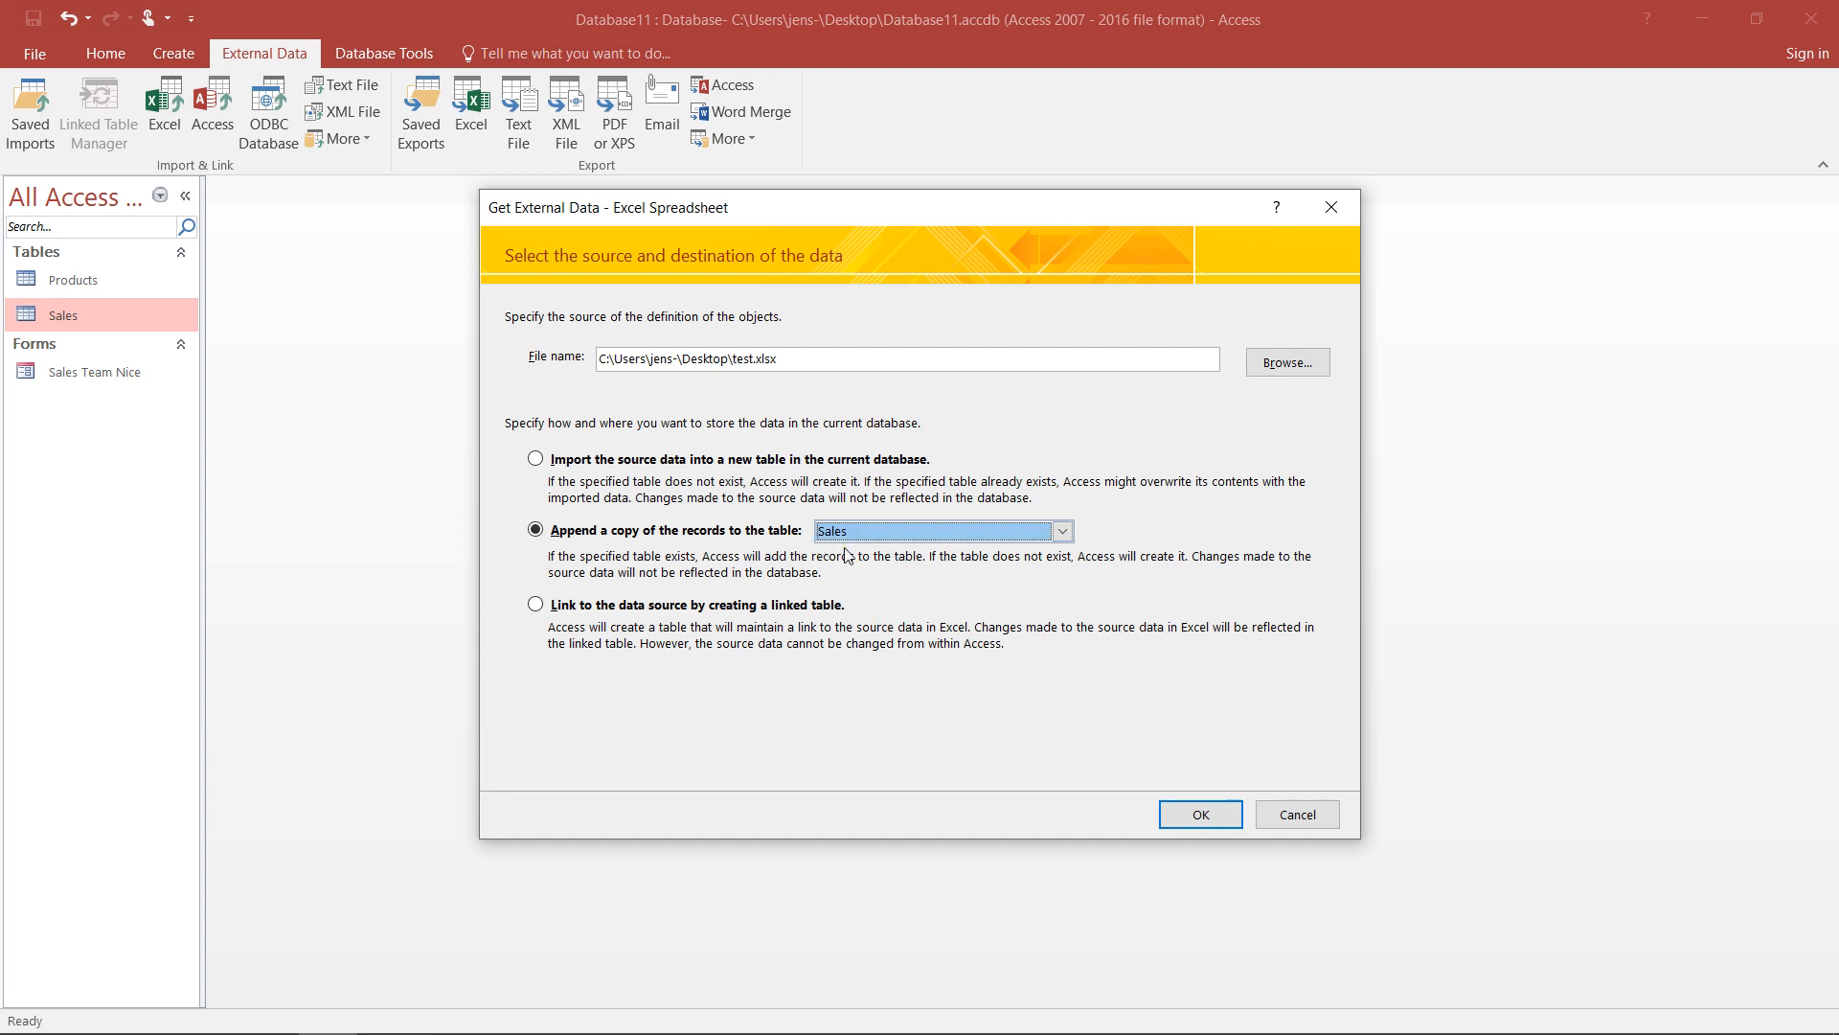
click(1197, 811)
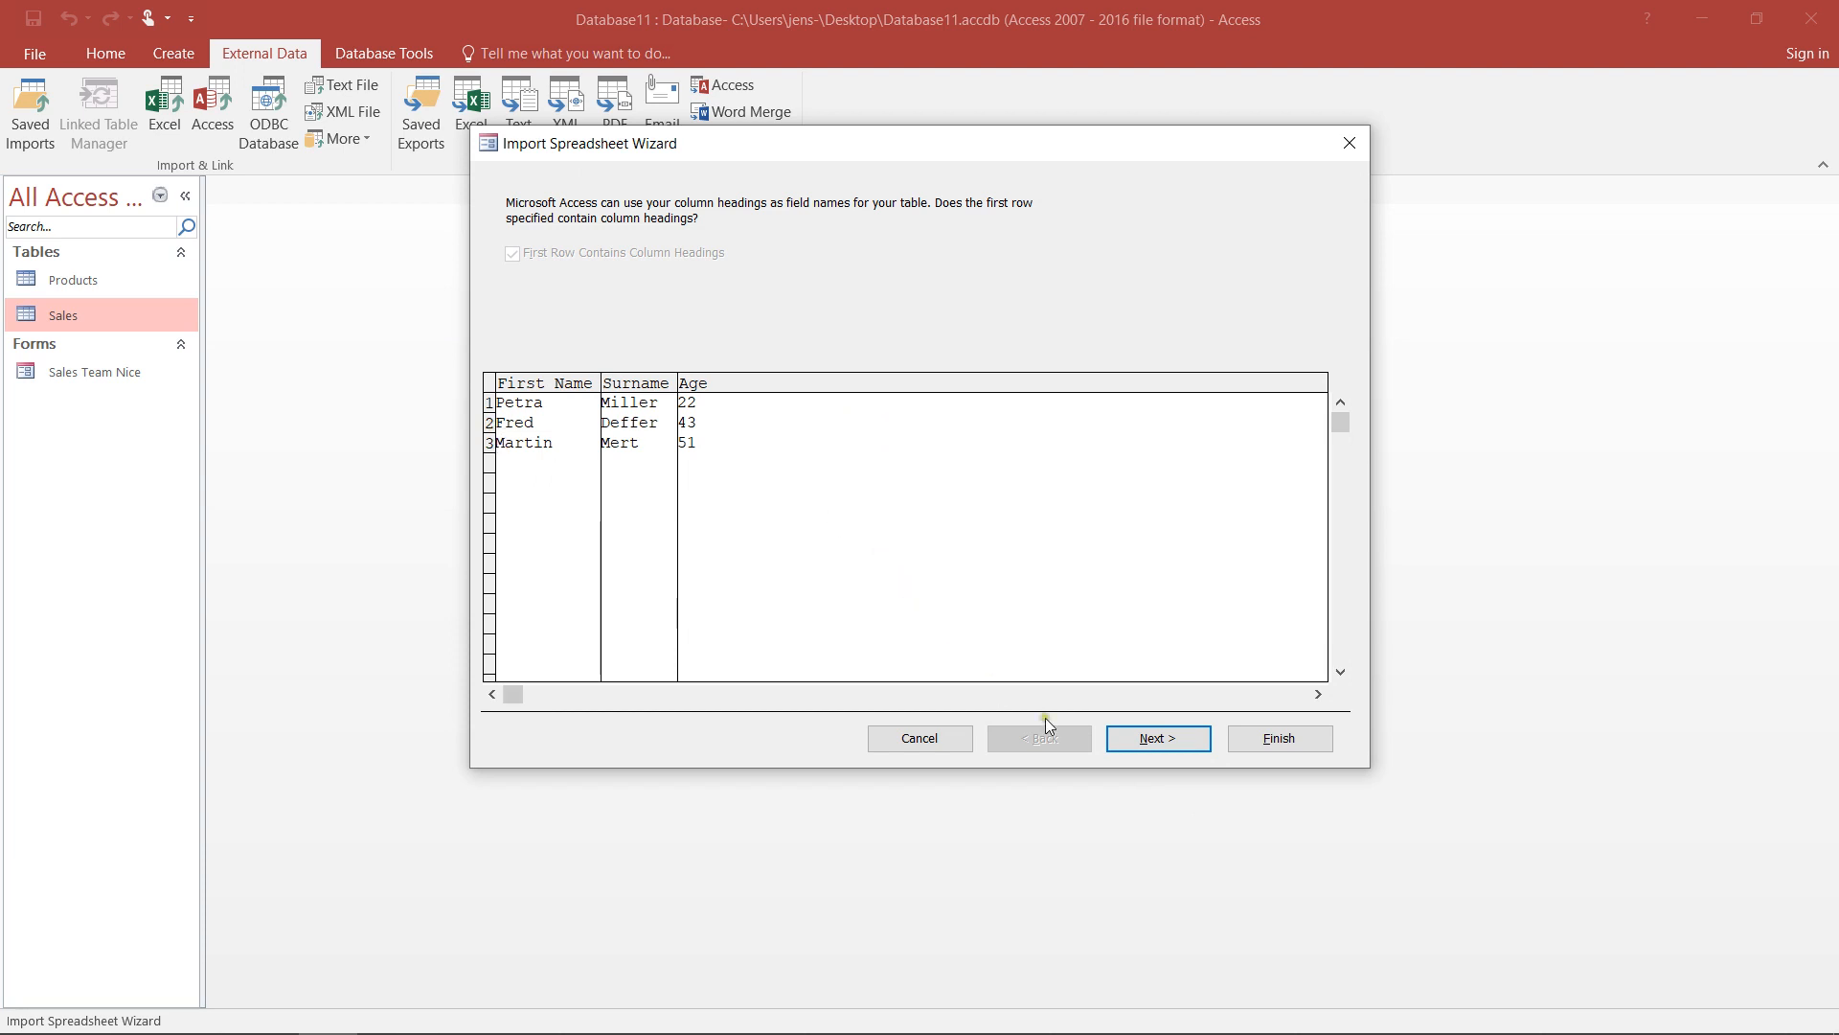
Complete the spreadsheet import into the Sales table without saving the import steps
click(1161, 742)
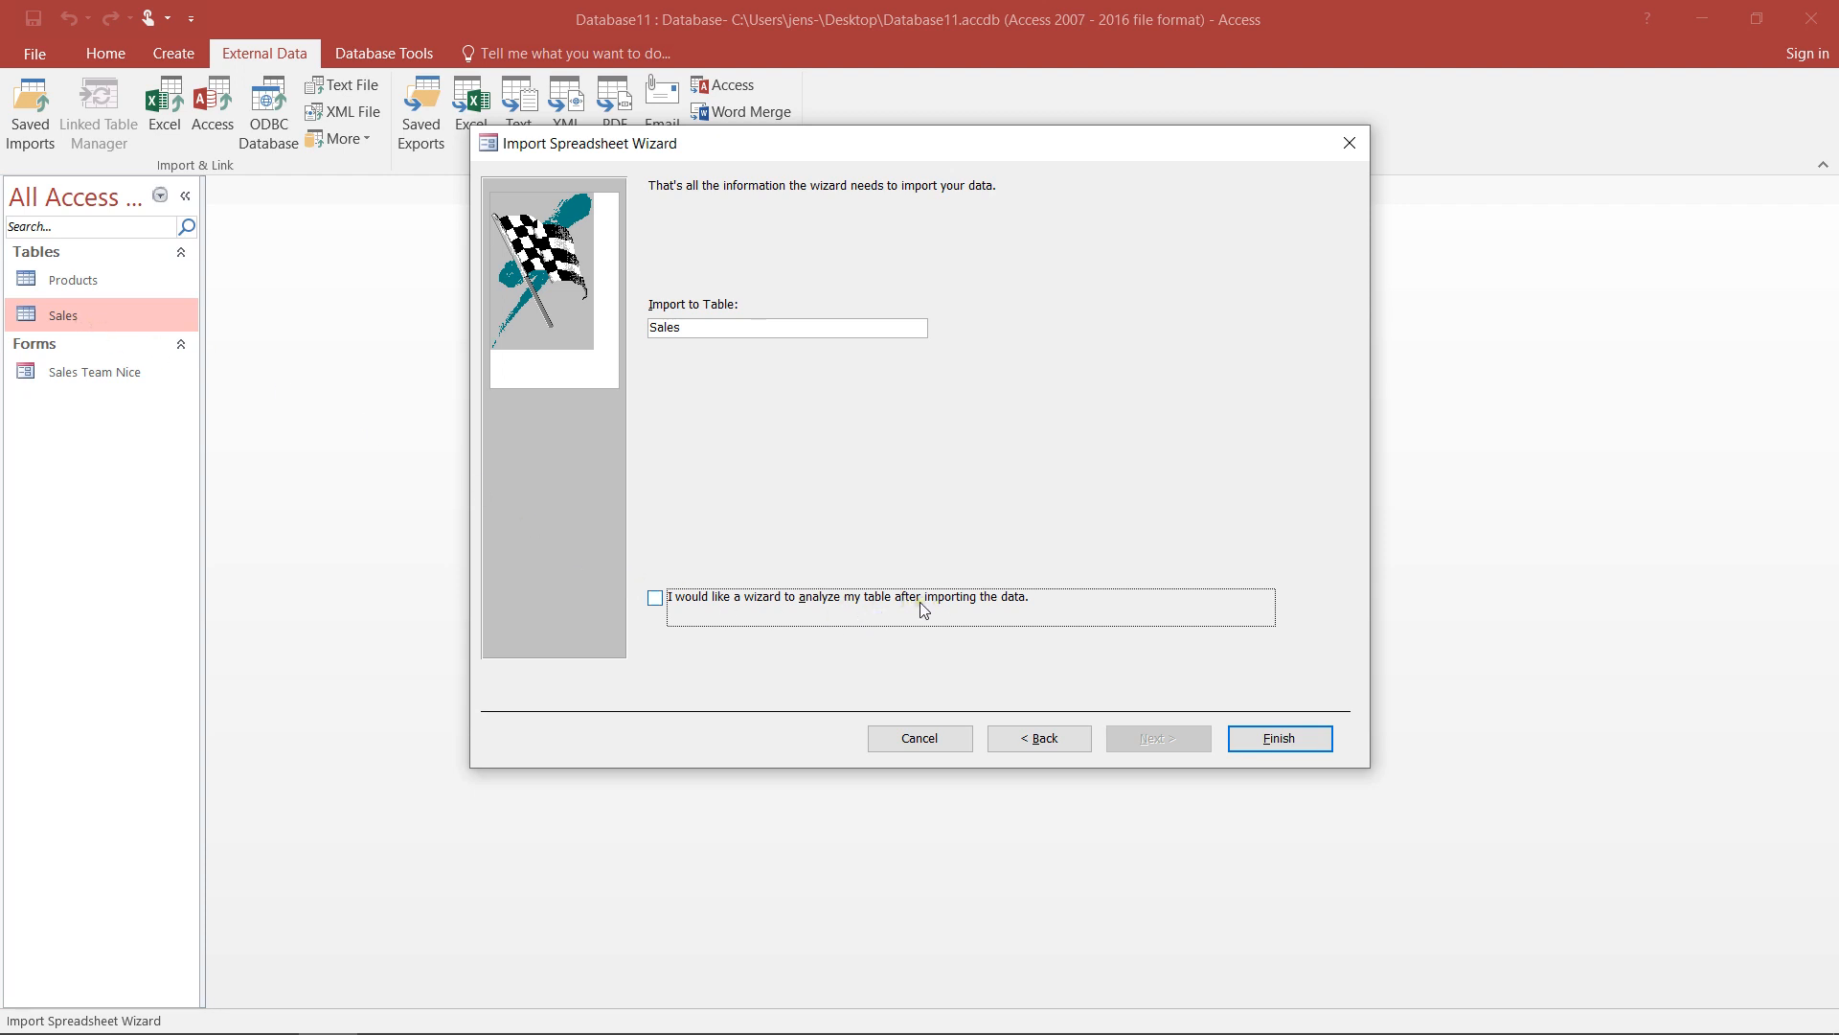
click(1283, 746)
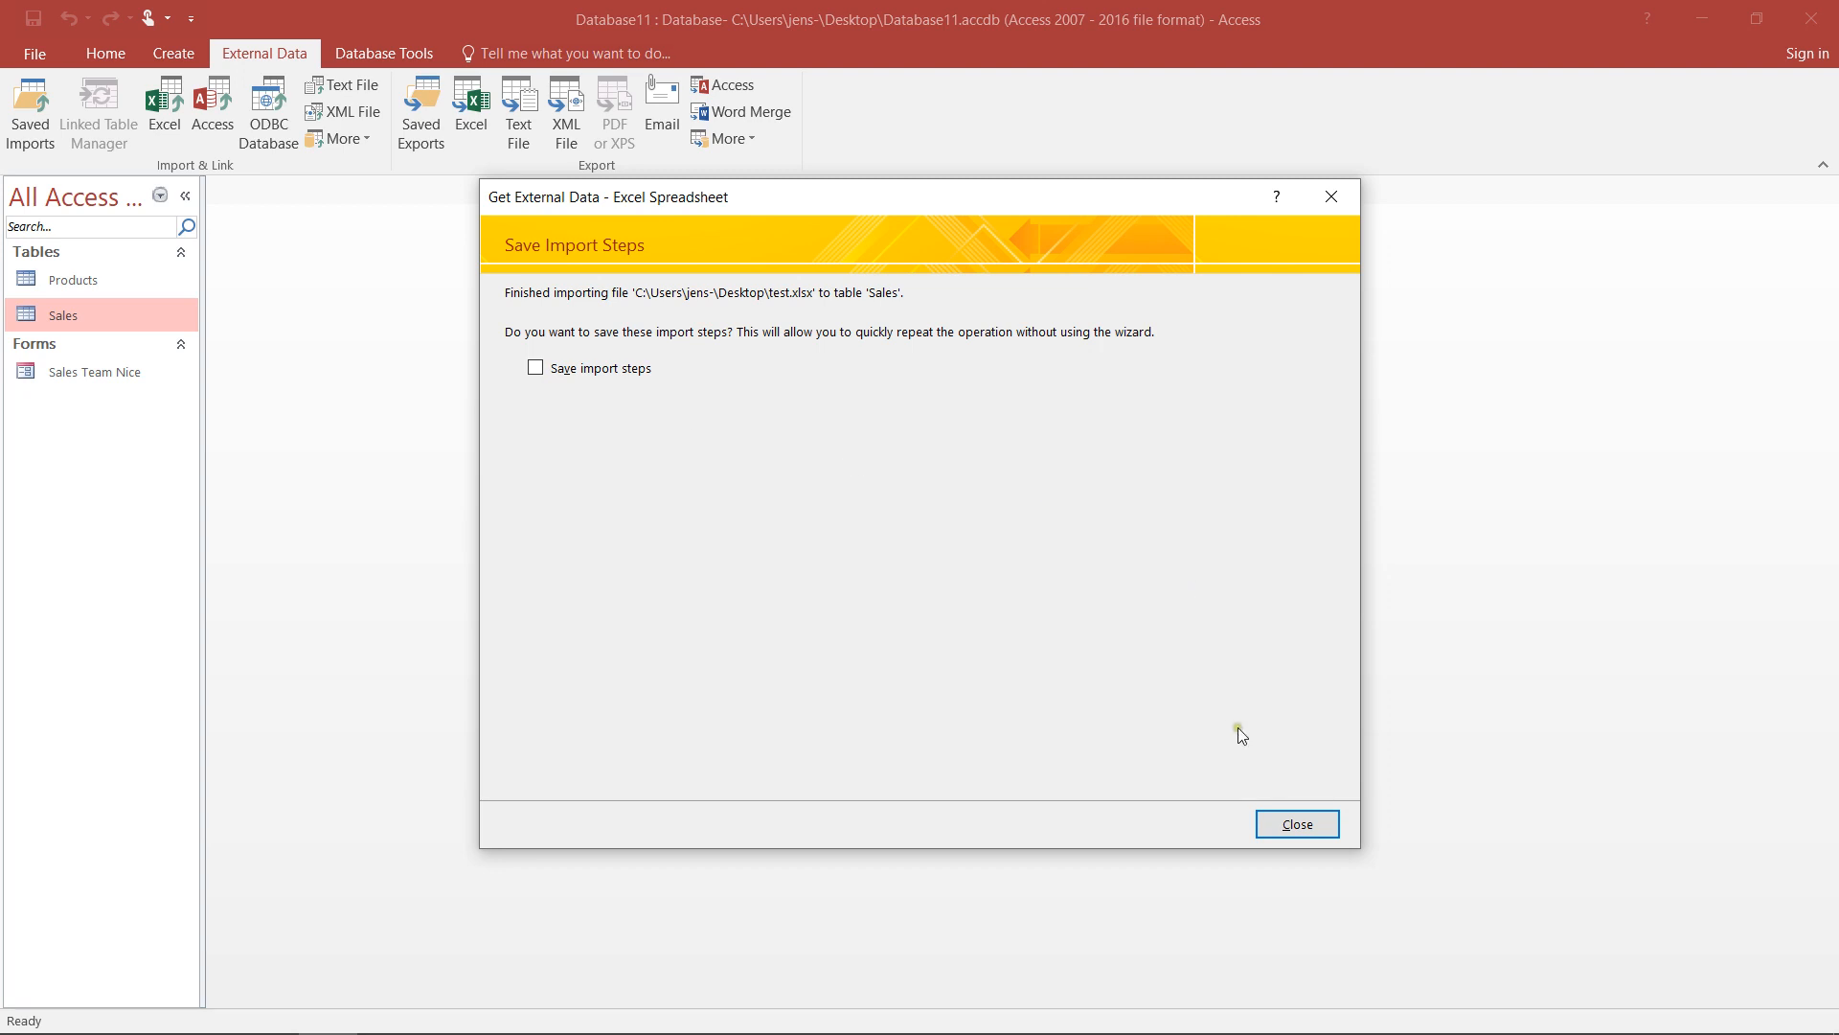
click(1298, 824)
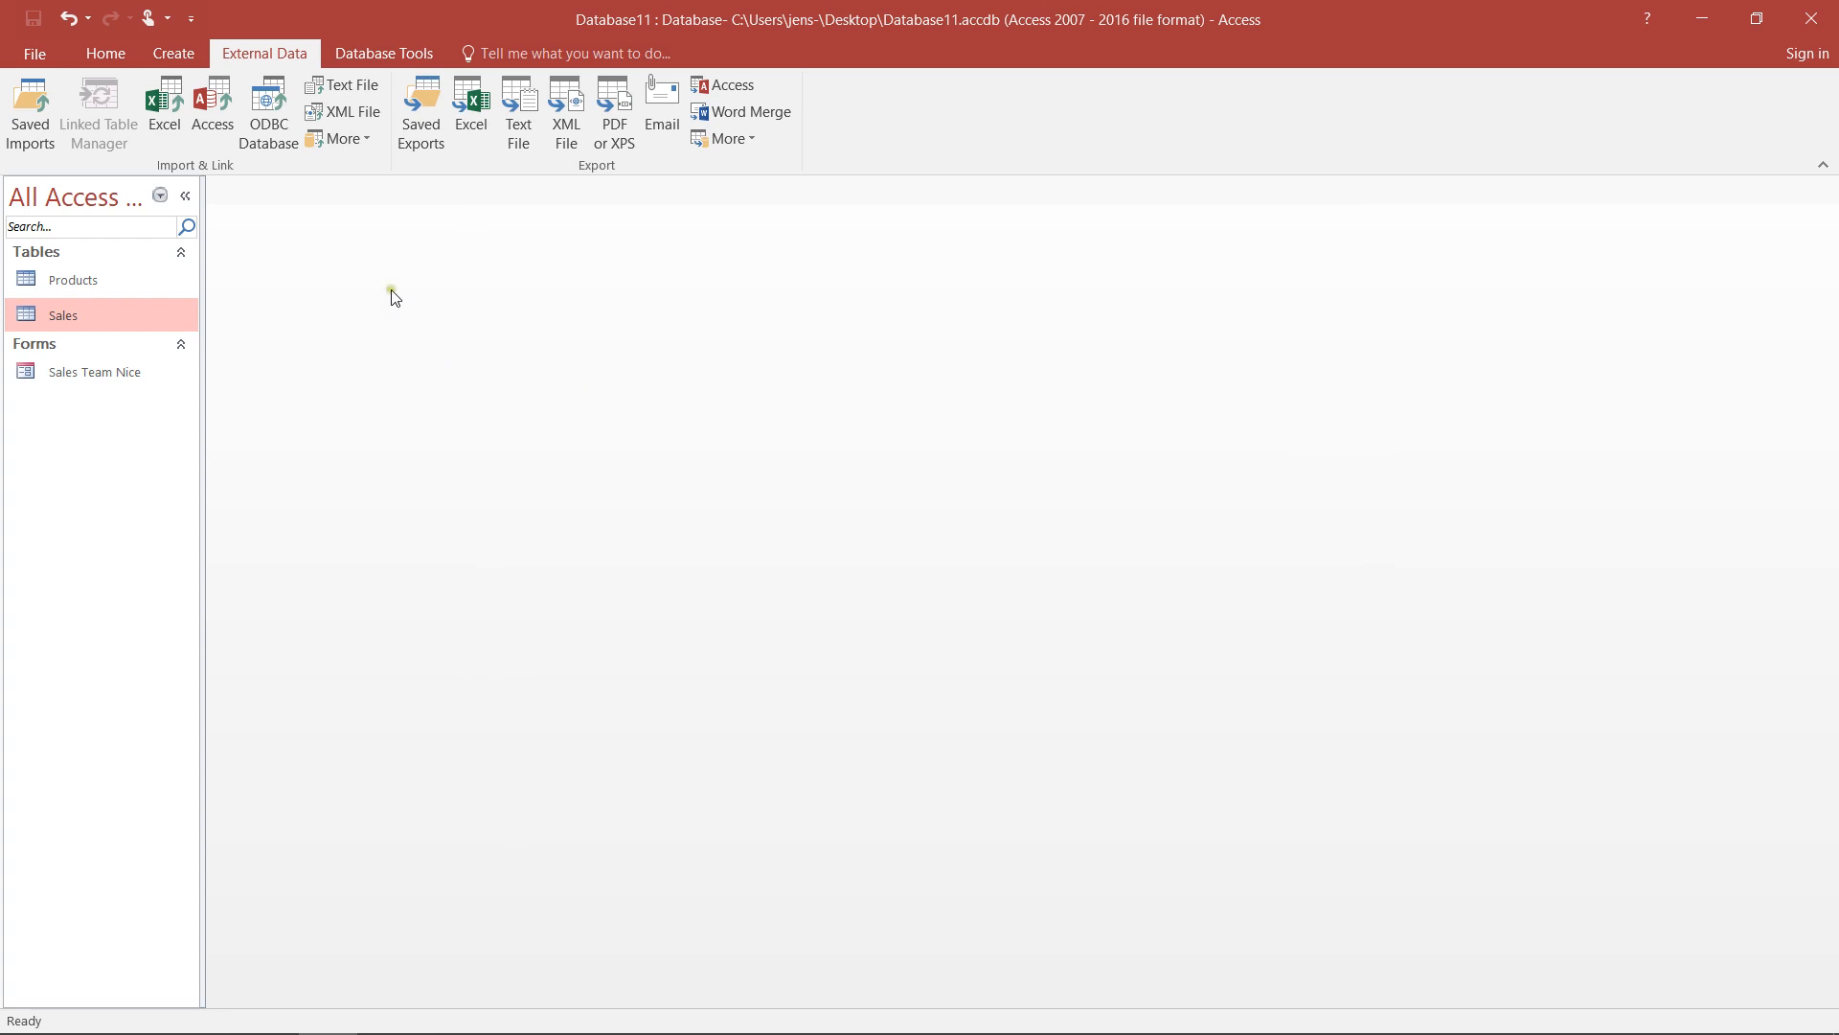
Open the Sales table and examine the appended records and their ID values
double_click(140, 313)
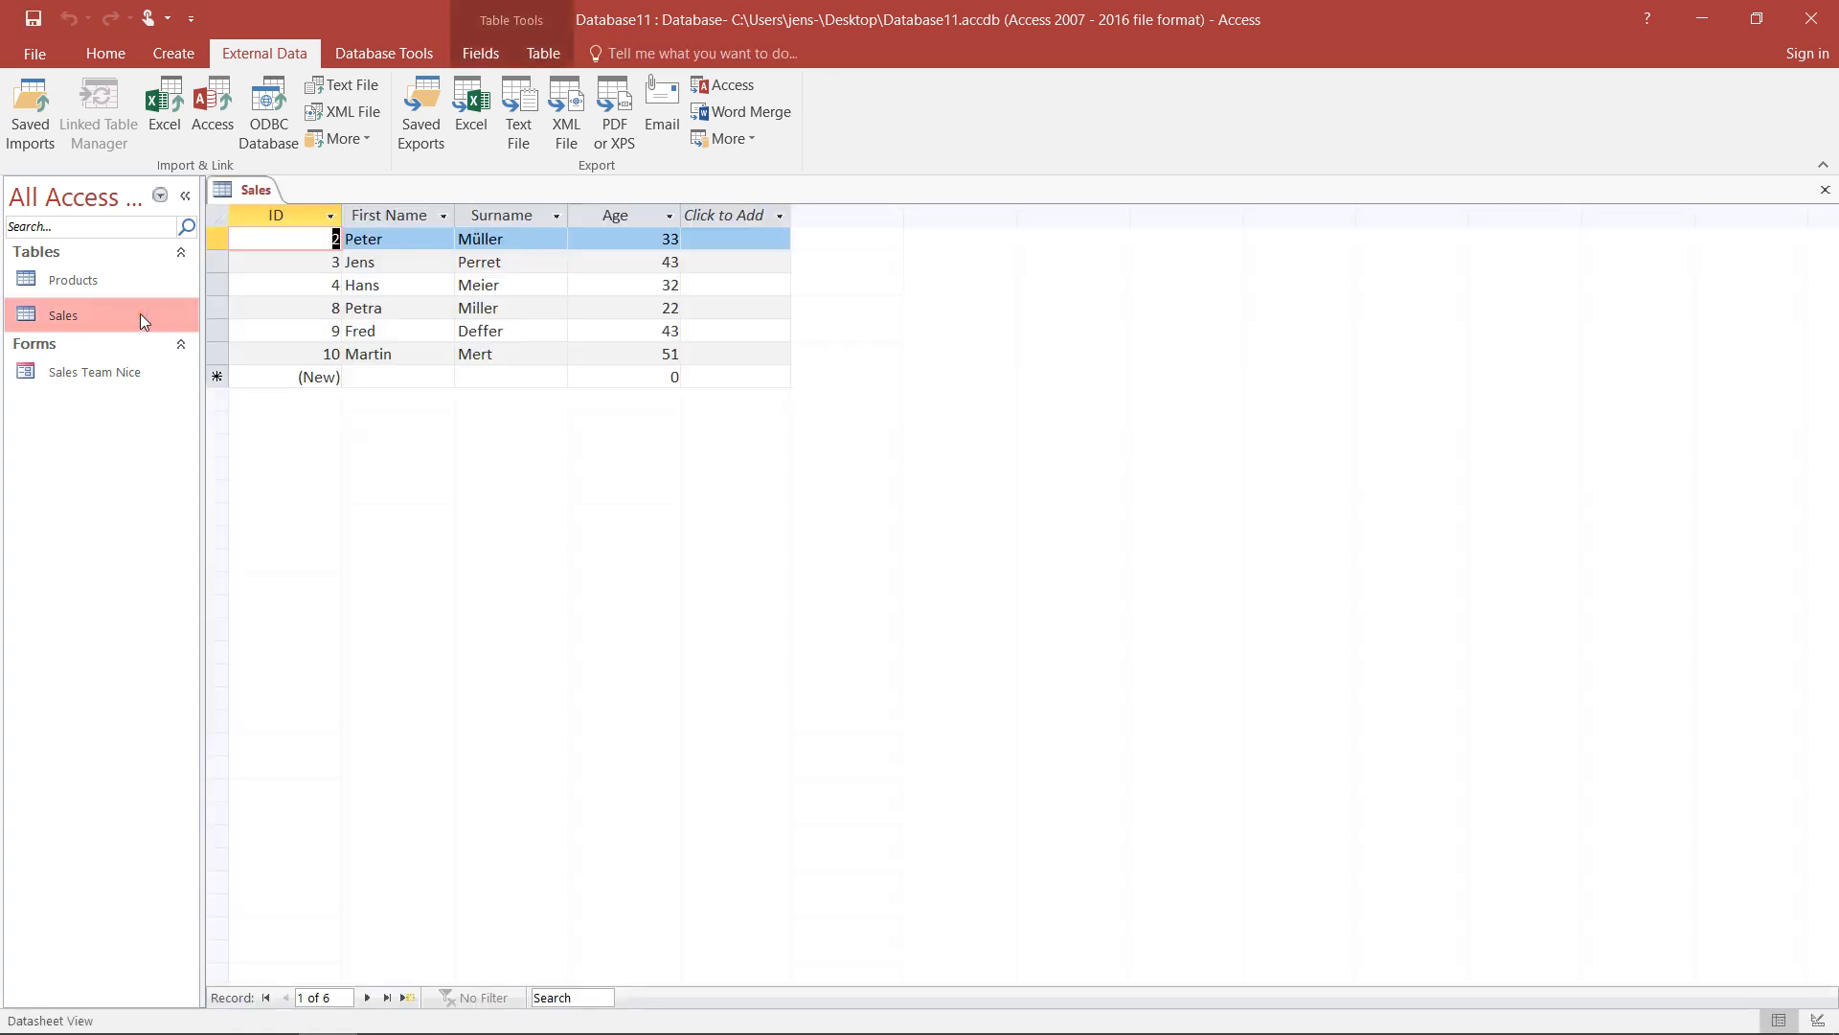
click(289, 308)
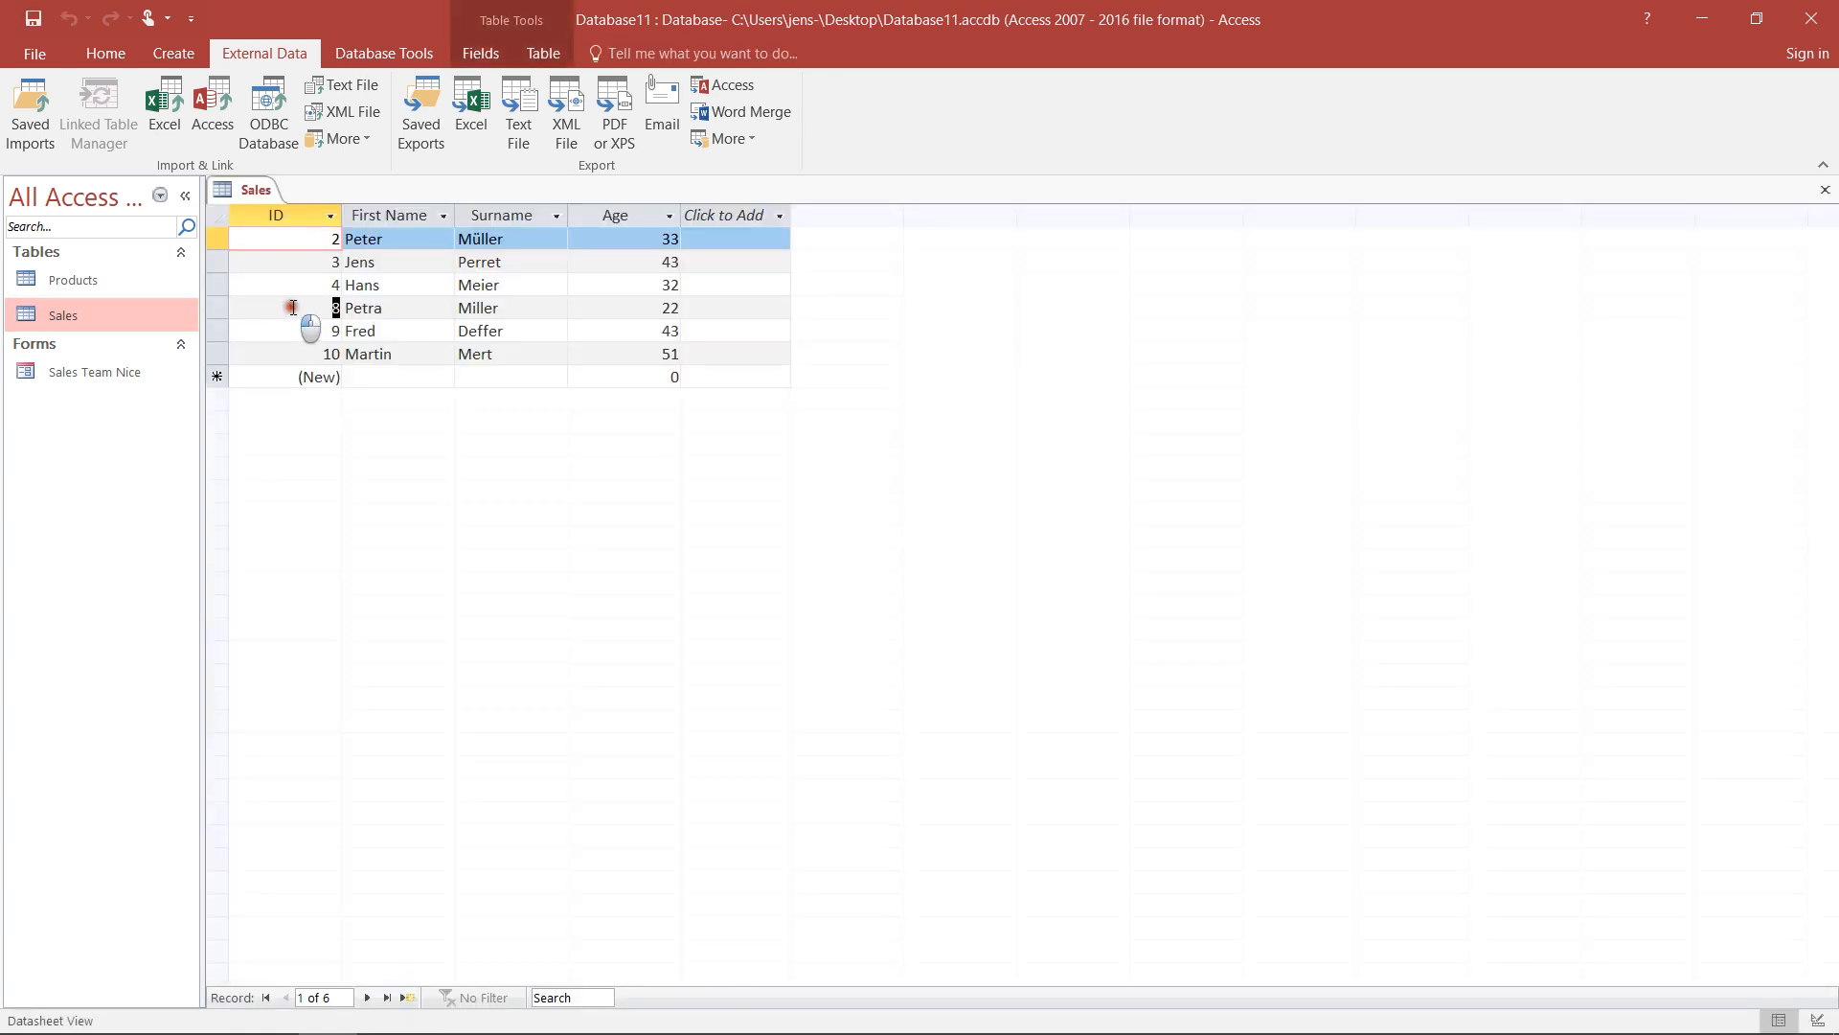
click(696, 354)
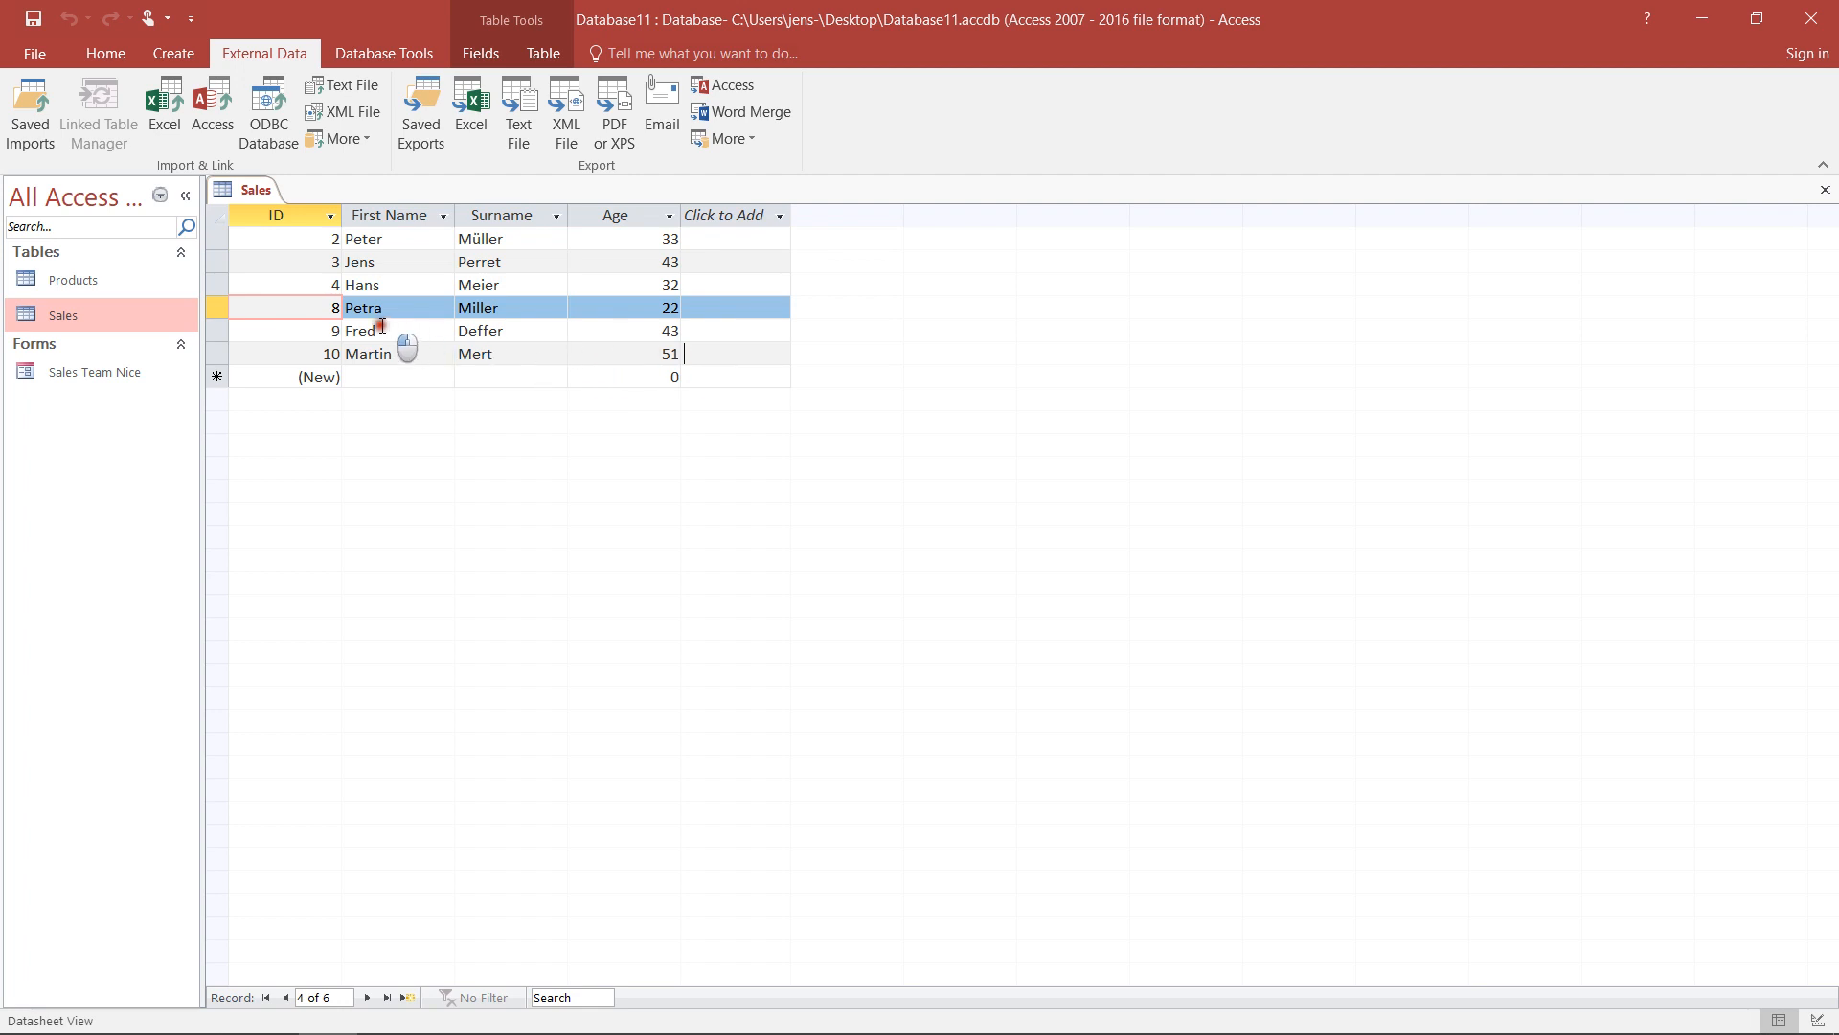
drag(346, 309, 706, 358)
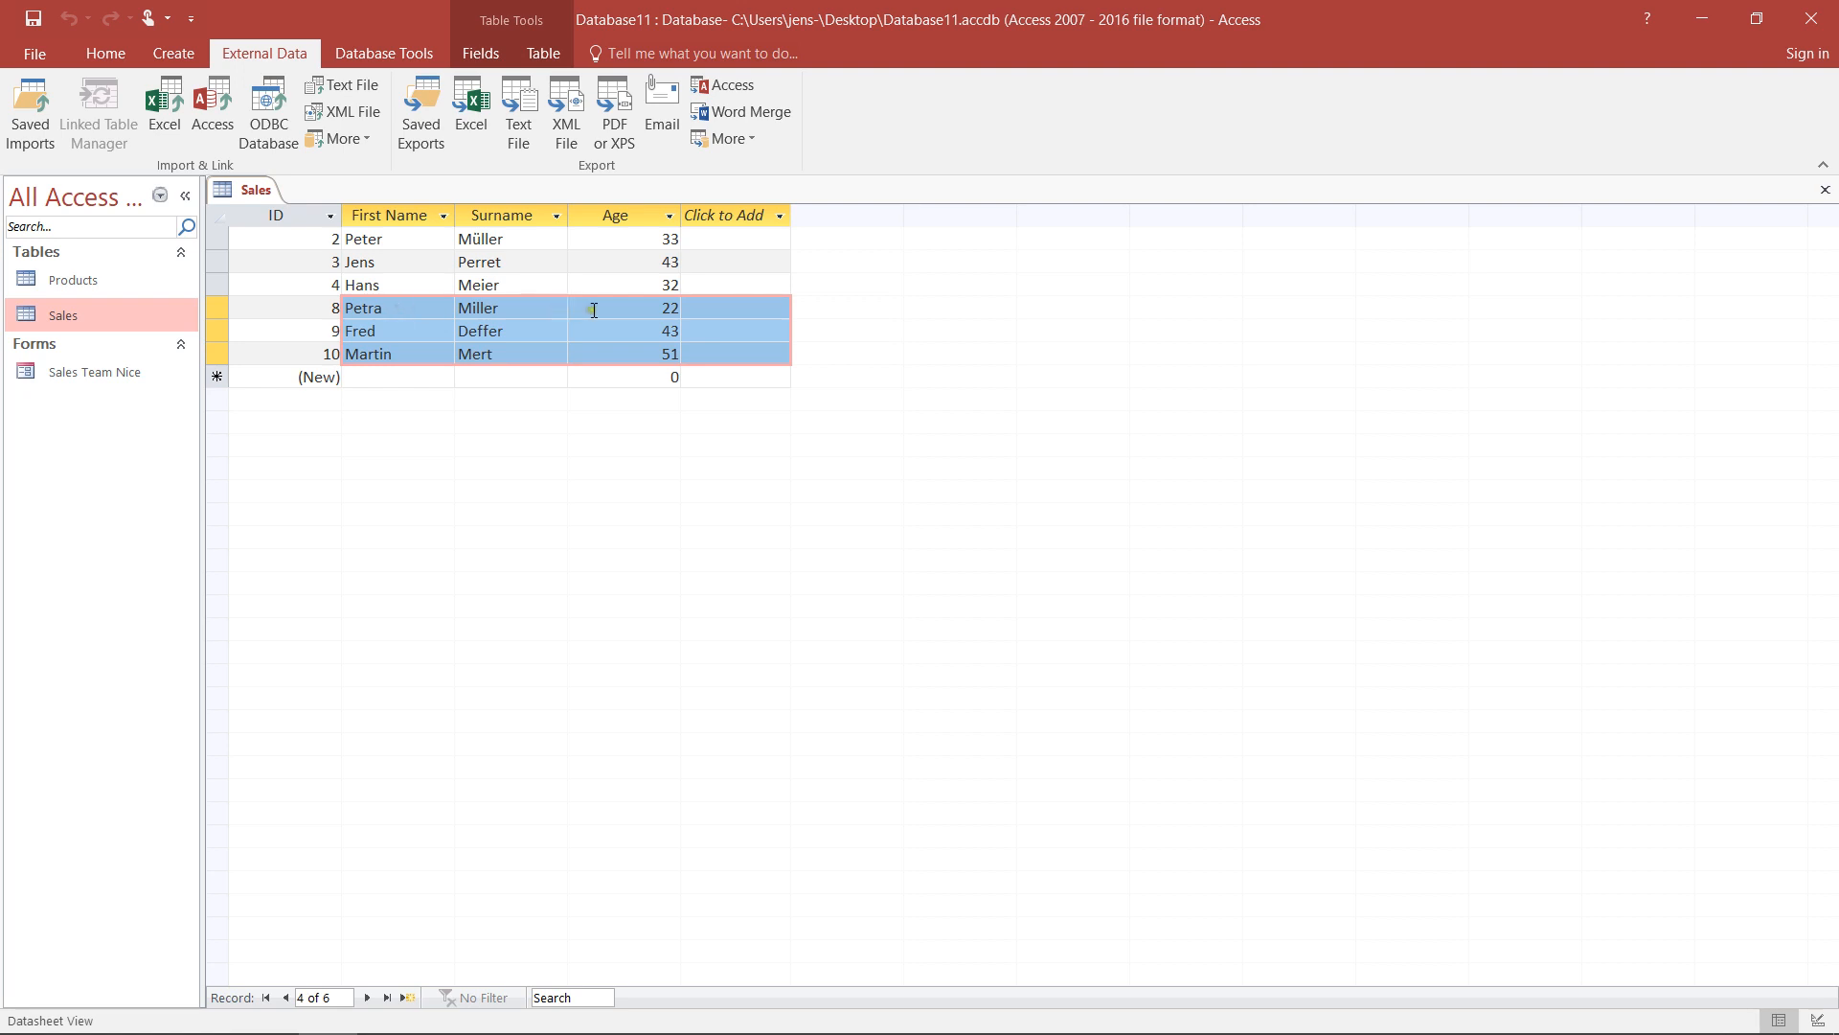
click(312, 322)
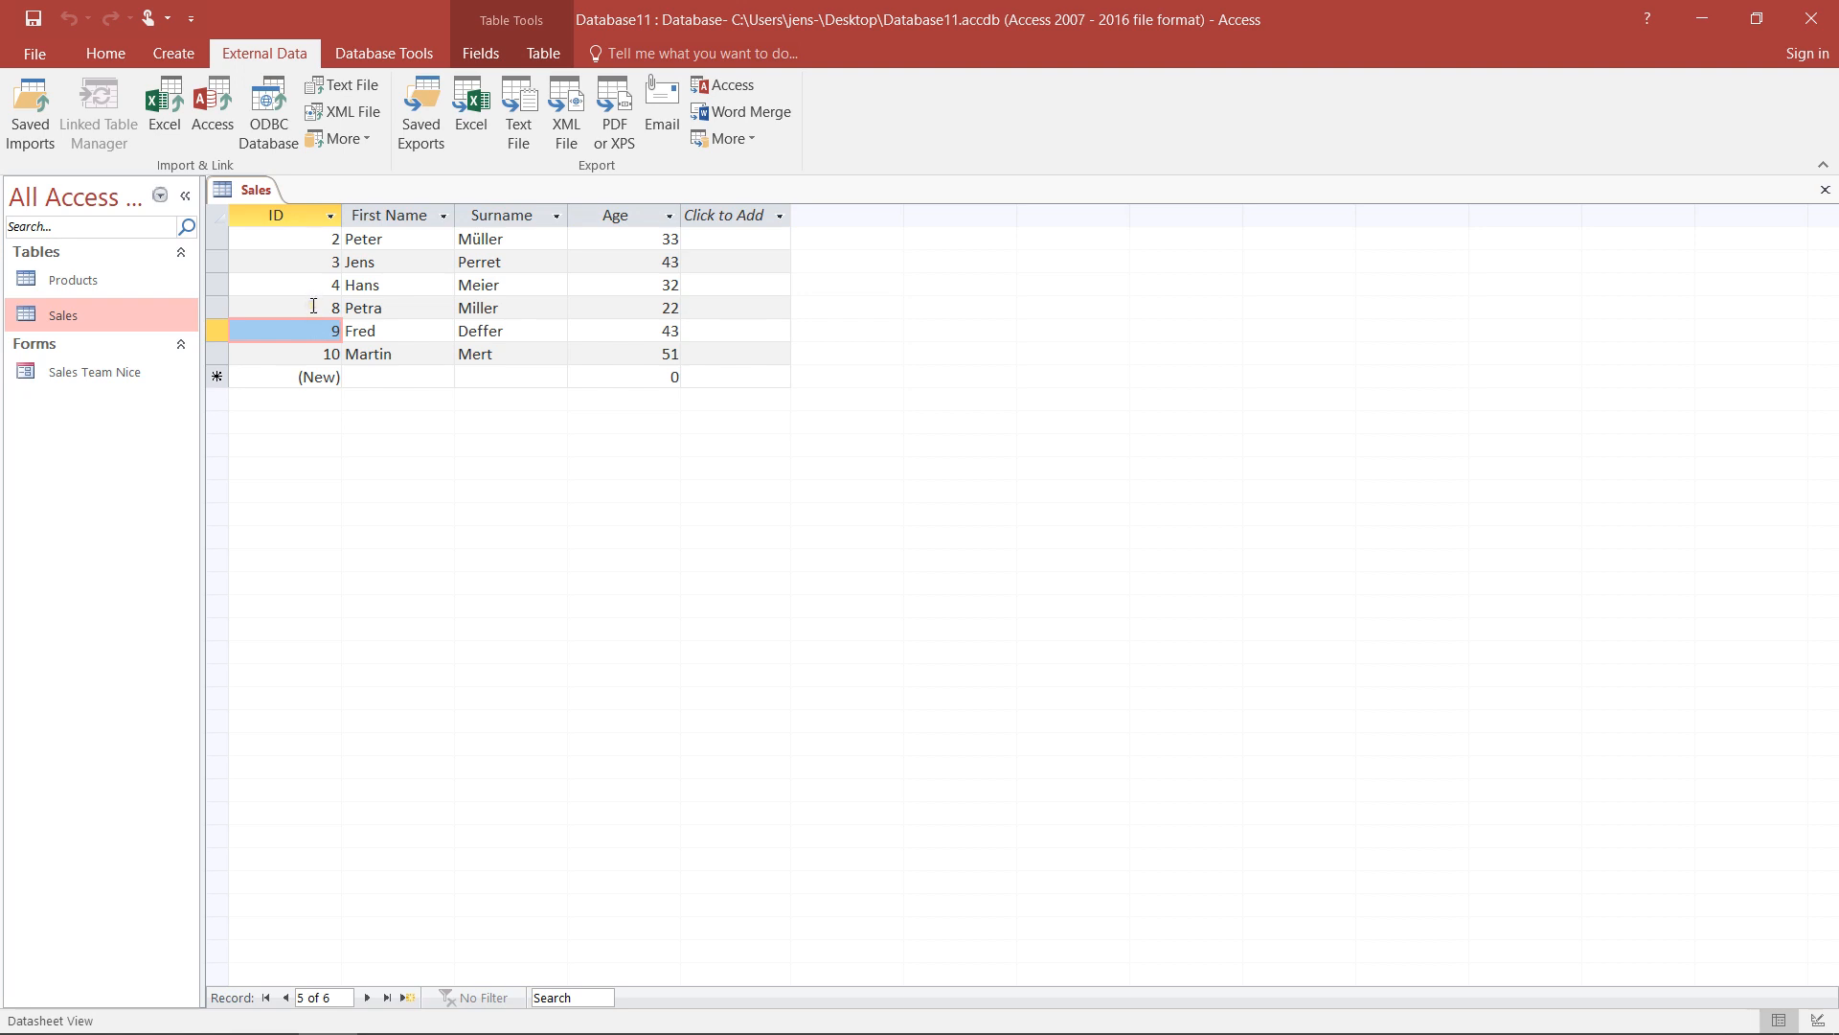
click(309, 305)
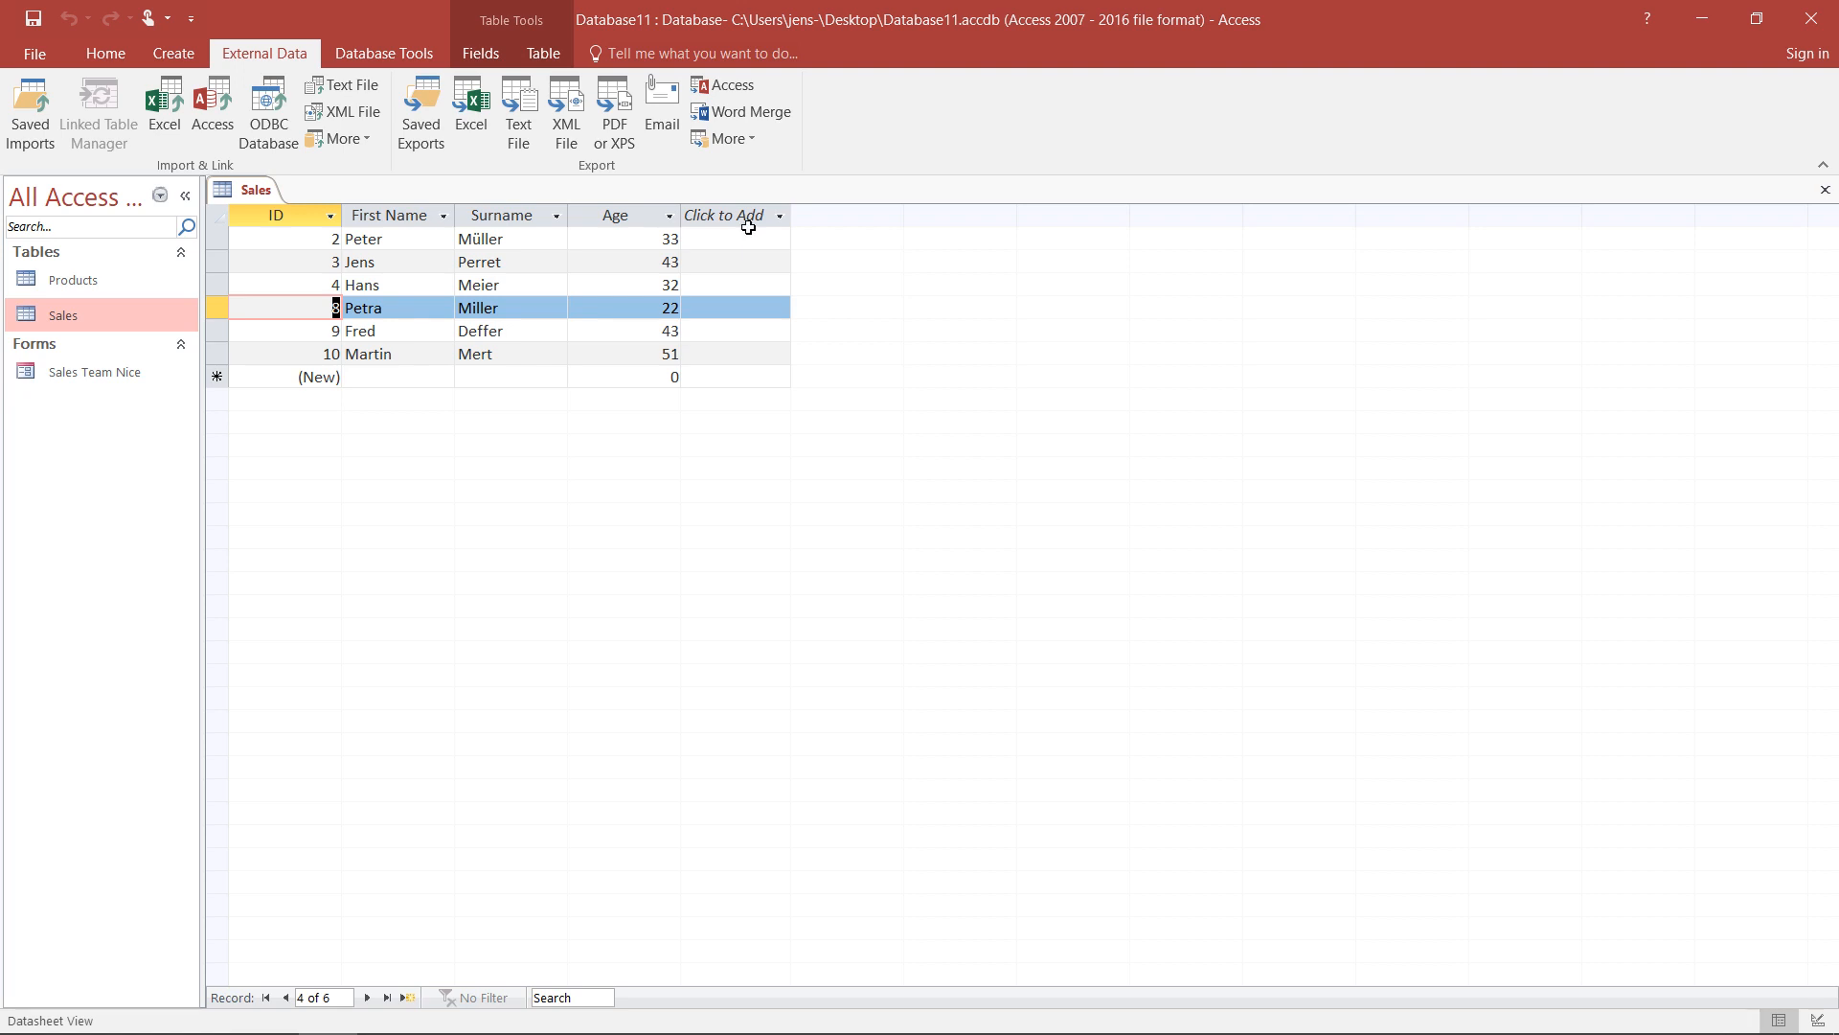
click(653, 441)
Open the Products table and close the Sales table
click(65, 280)
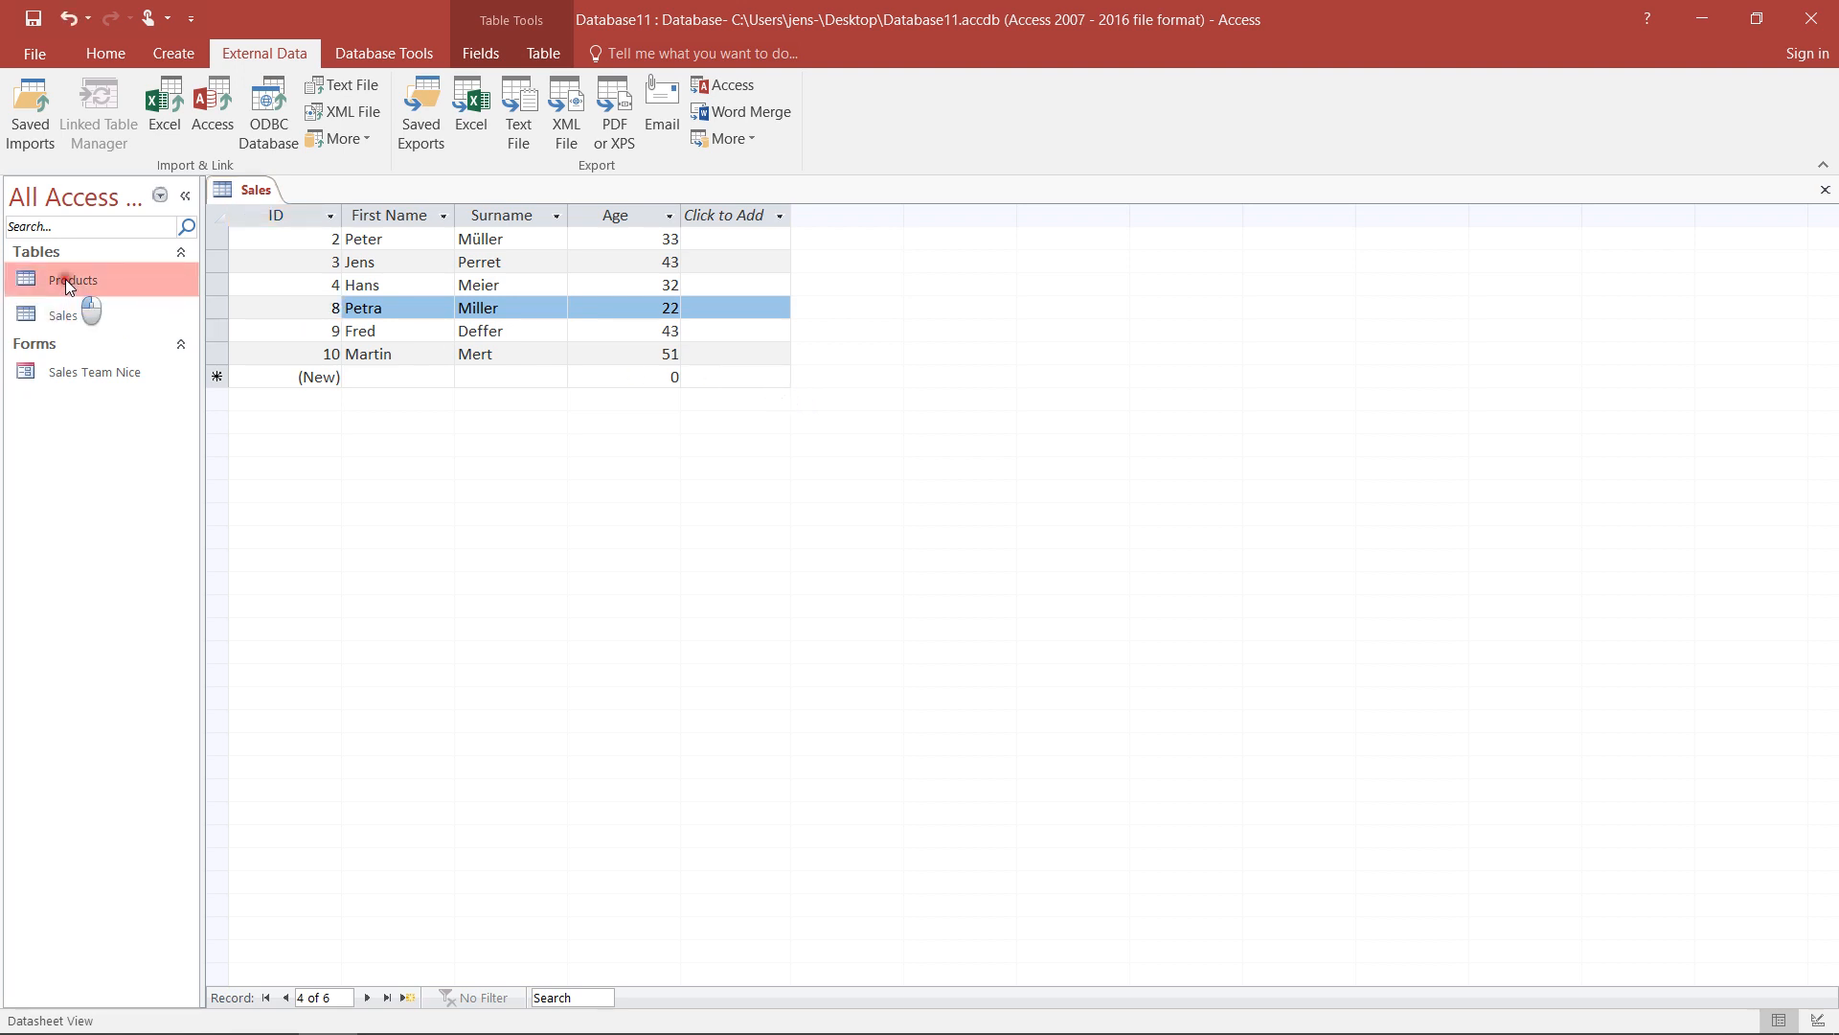
double_click(65, 279)
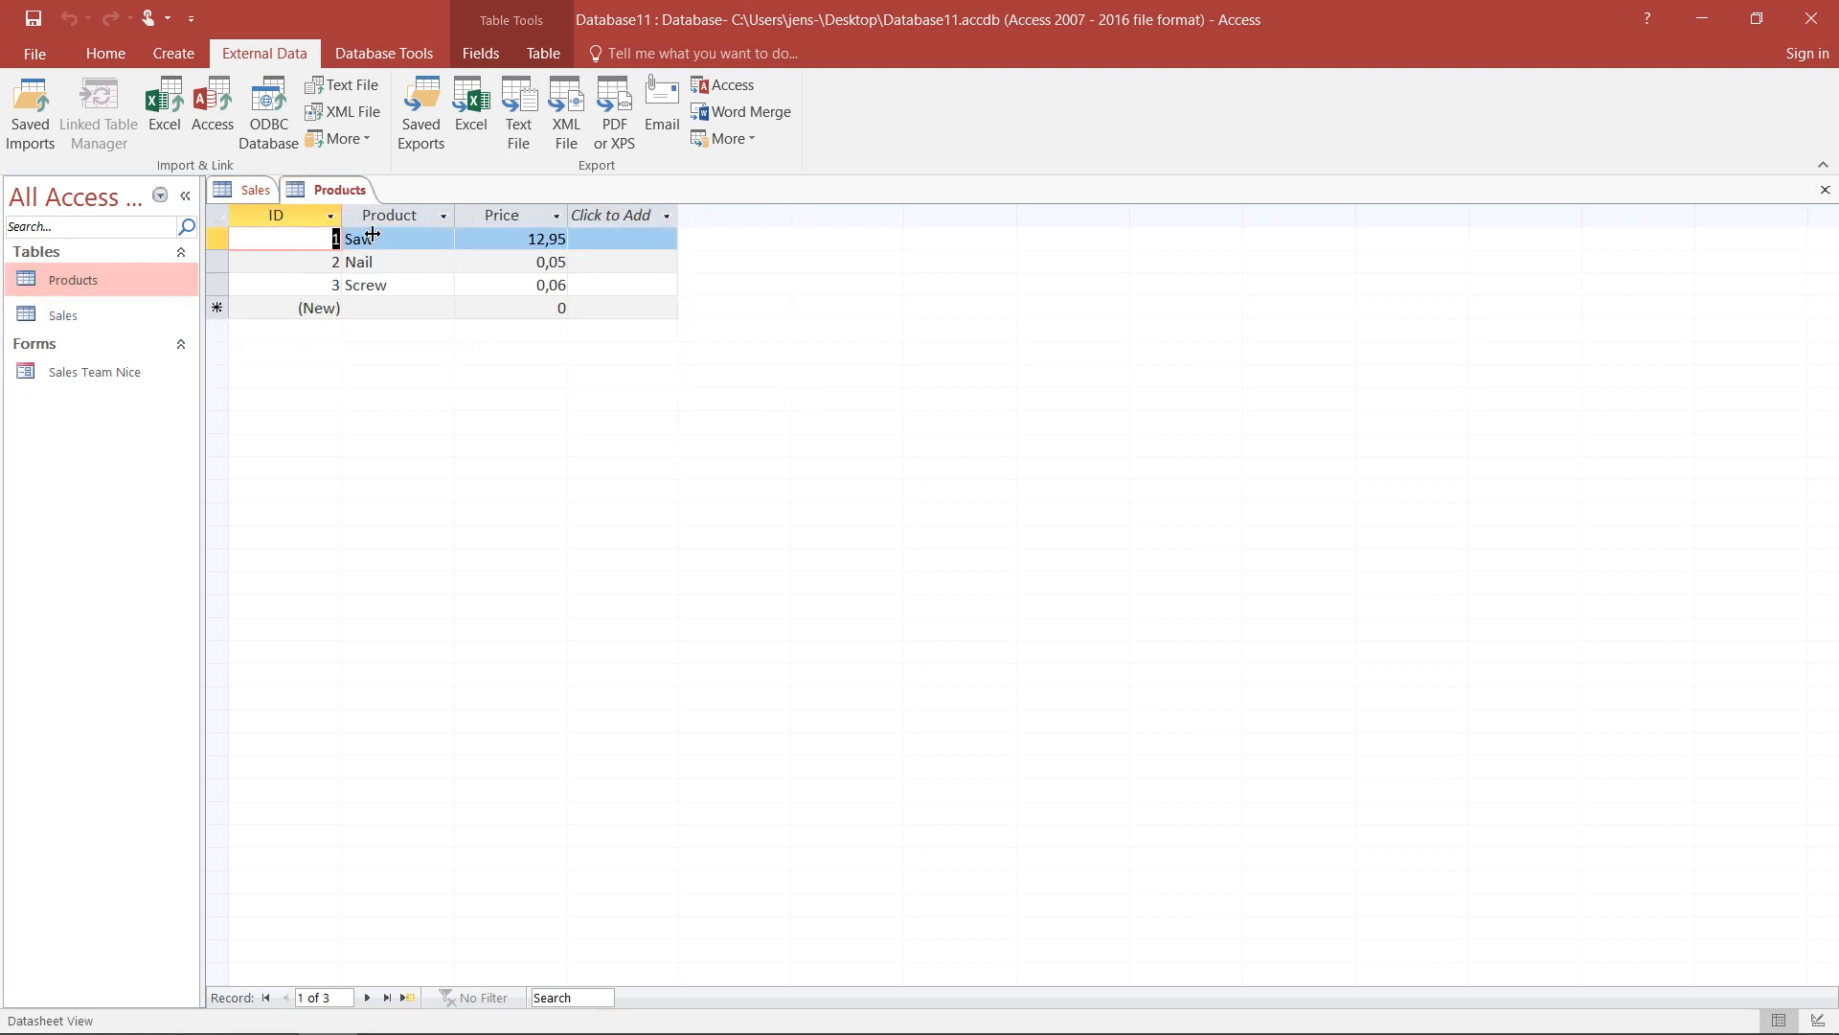
click(229, 191)
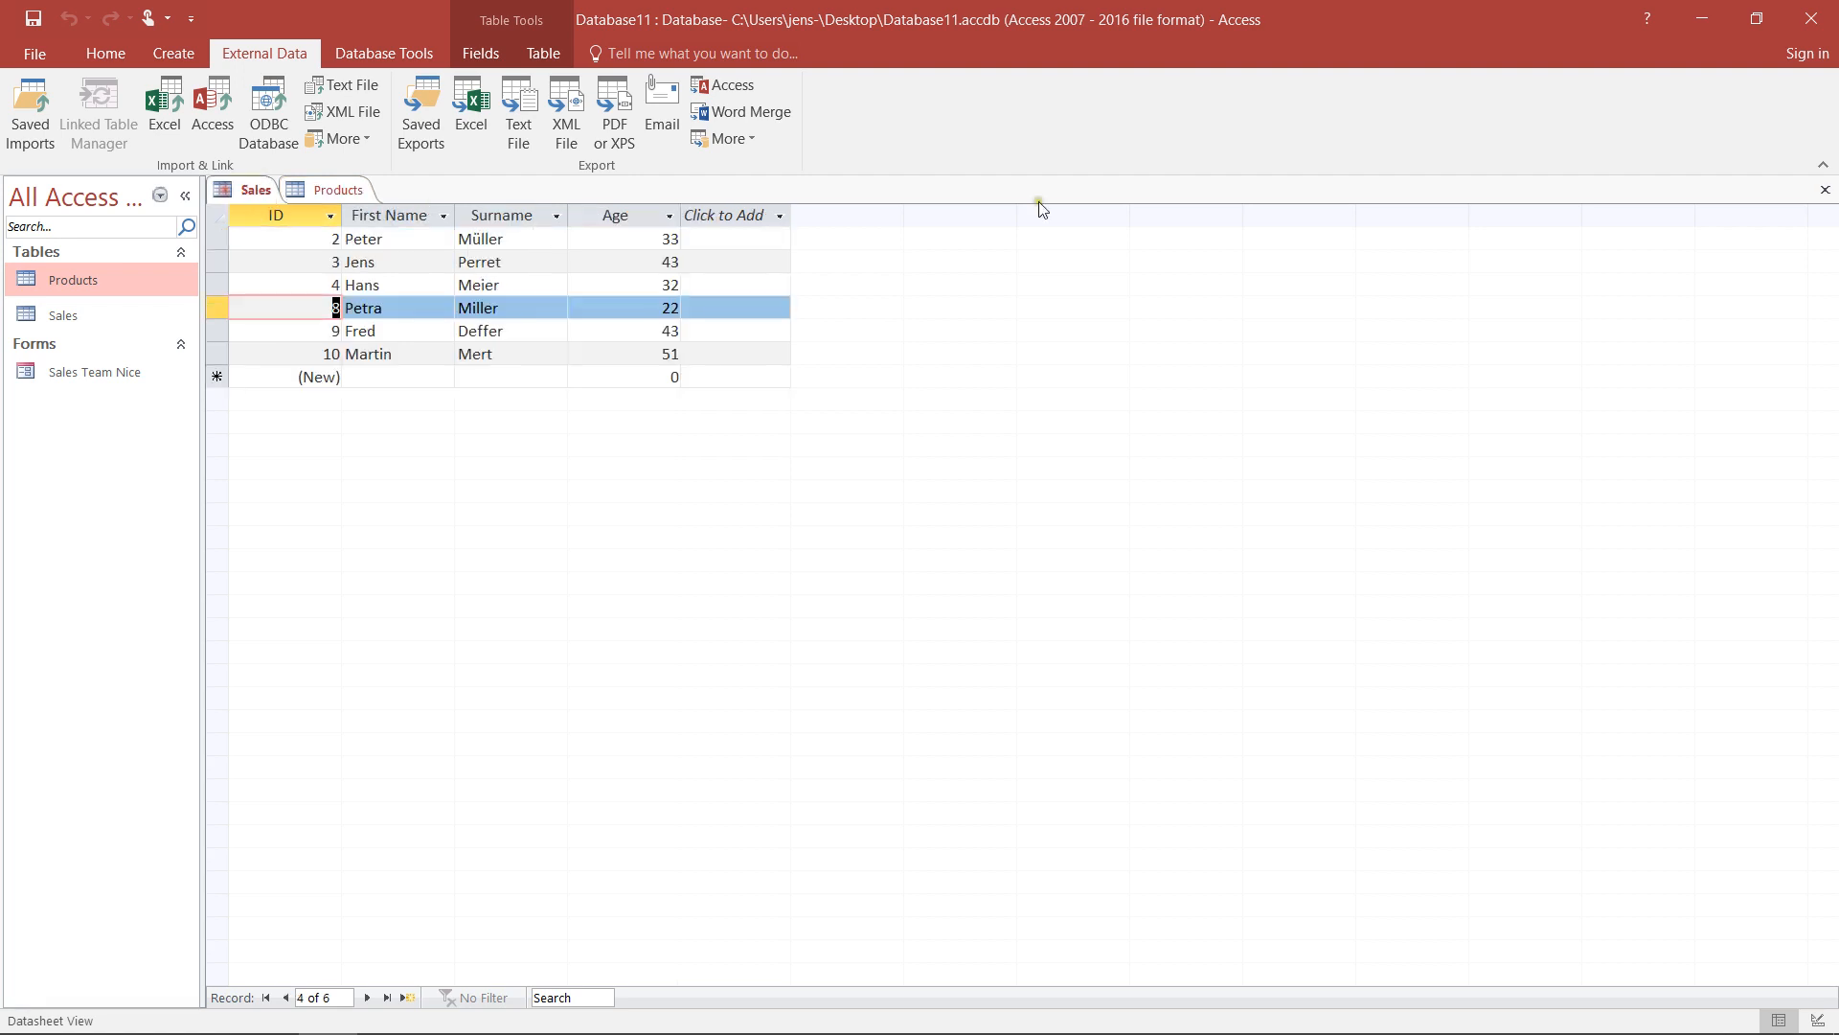
click(1825, 189)
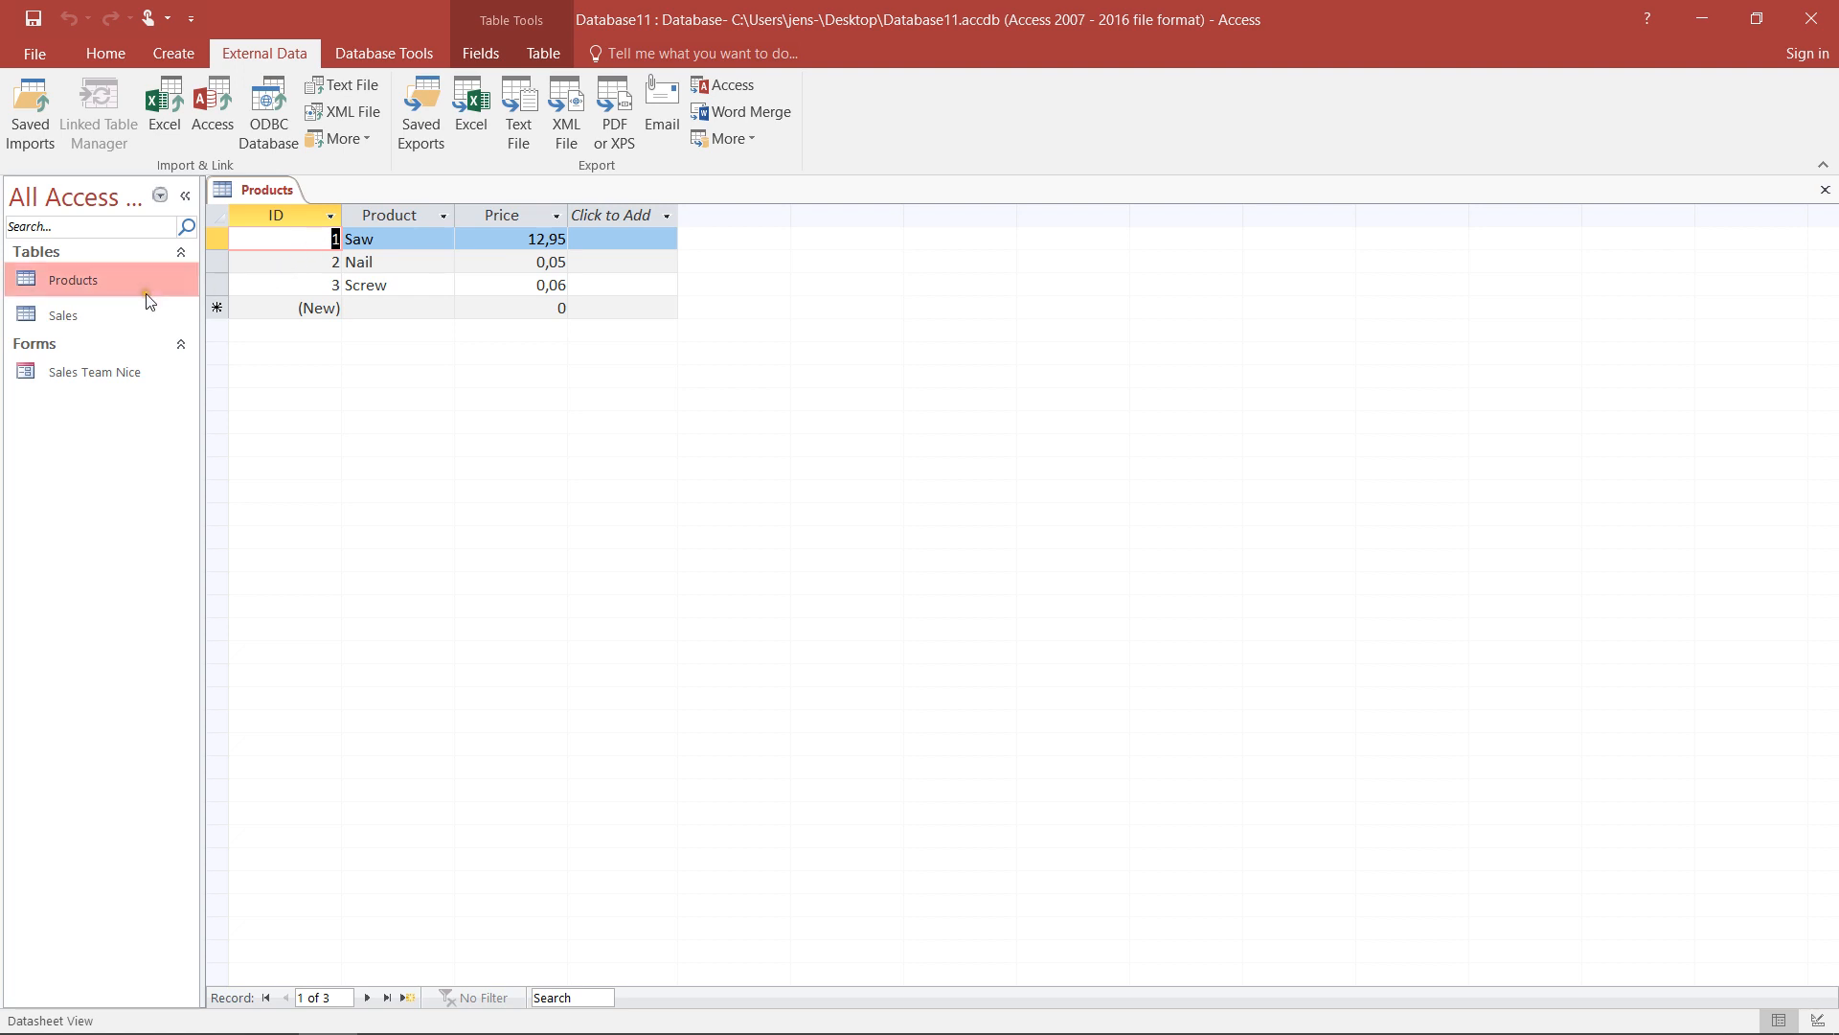
right_click(74, 289)
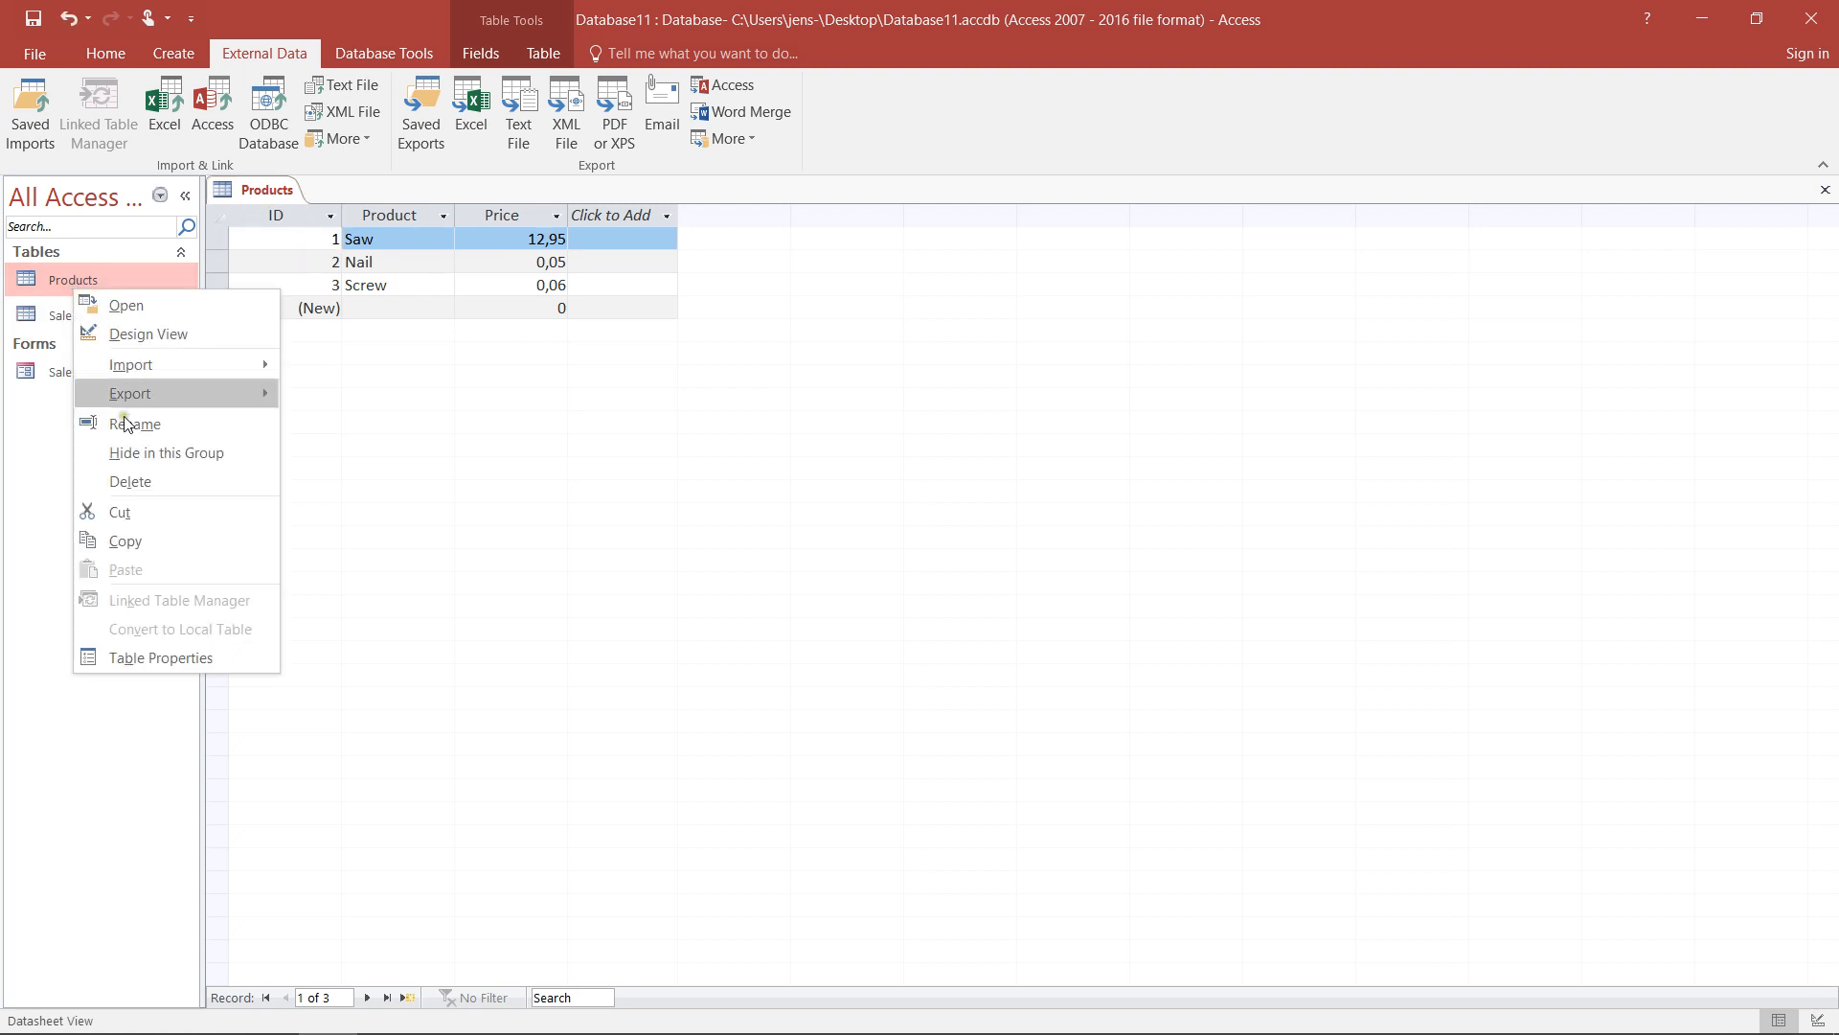
mouse_move(268, 395)
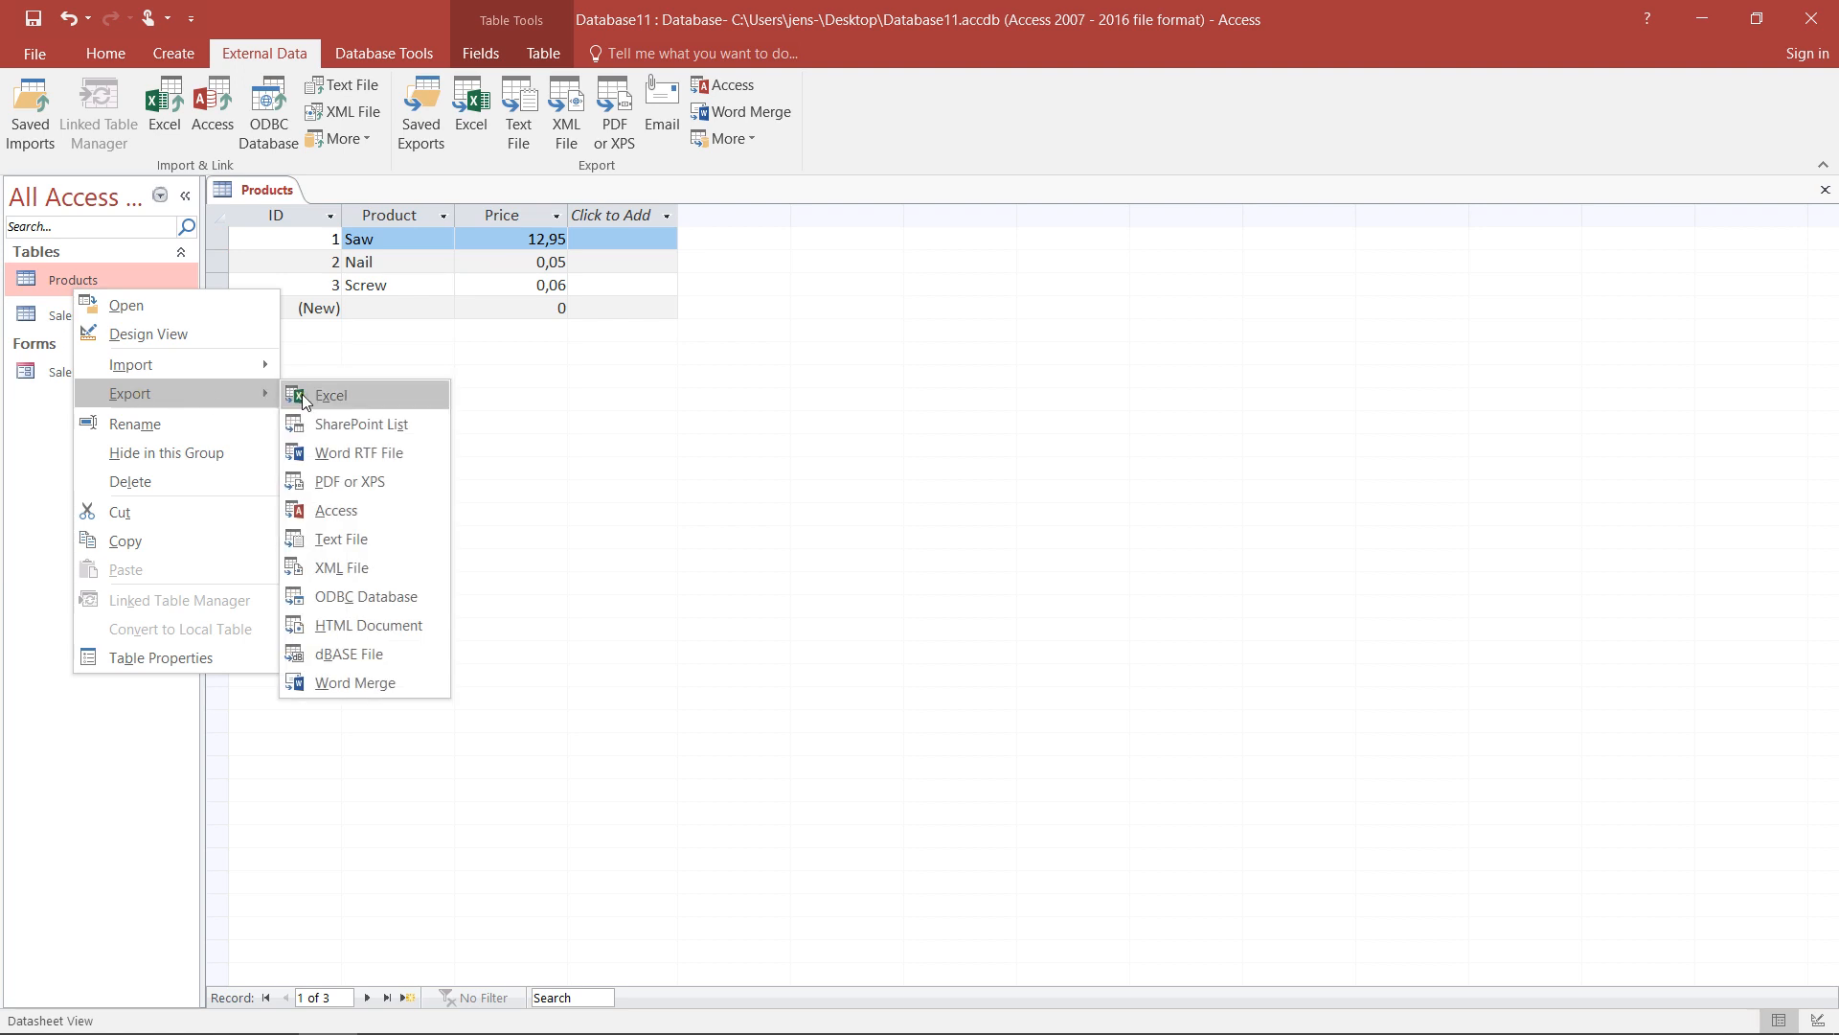
click(740, 395)
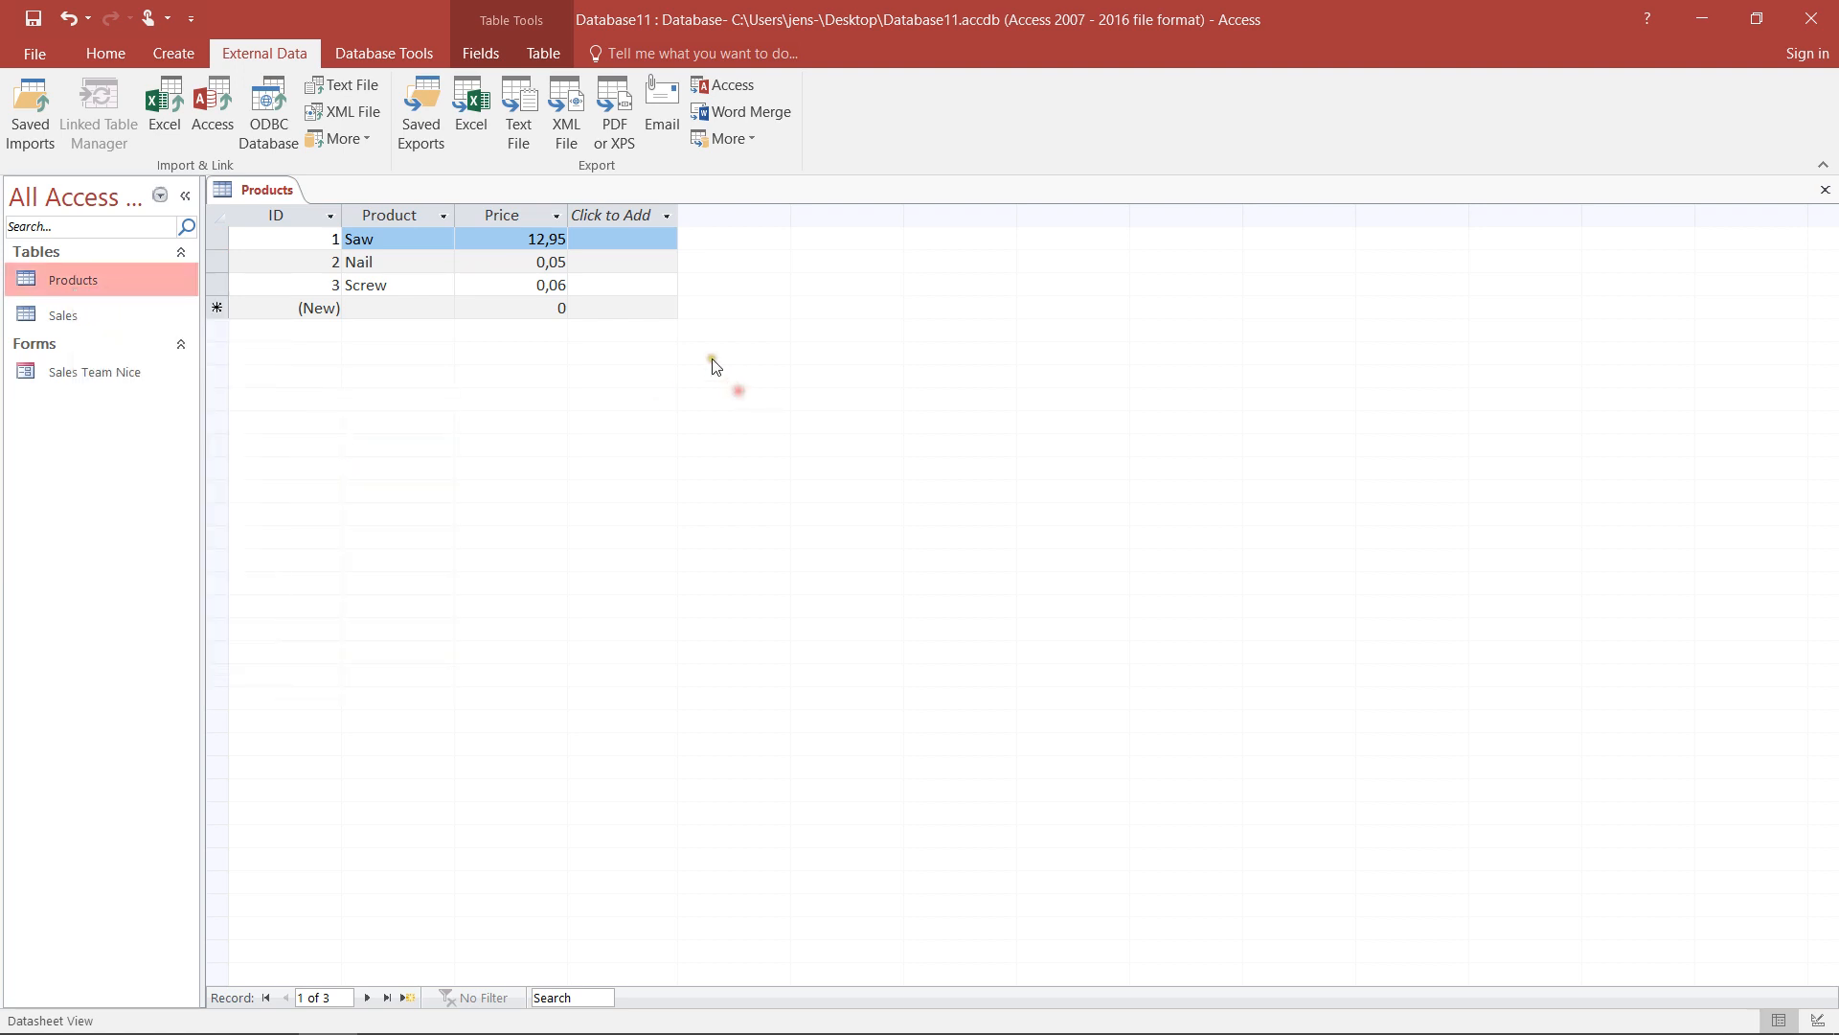
Export the Products table to Products.xlsx on the Desktop in Excel Workbook (*.xlsx) format, without formatting and without saving the export steps
click(480, 136)
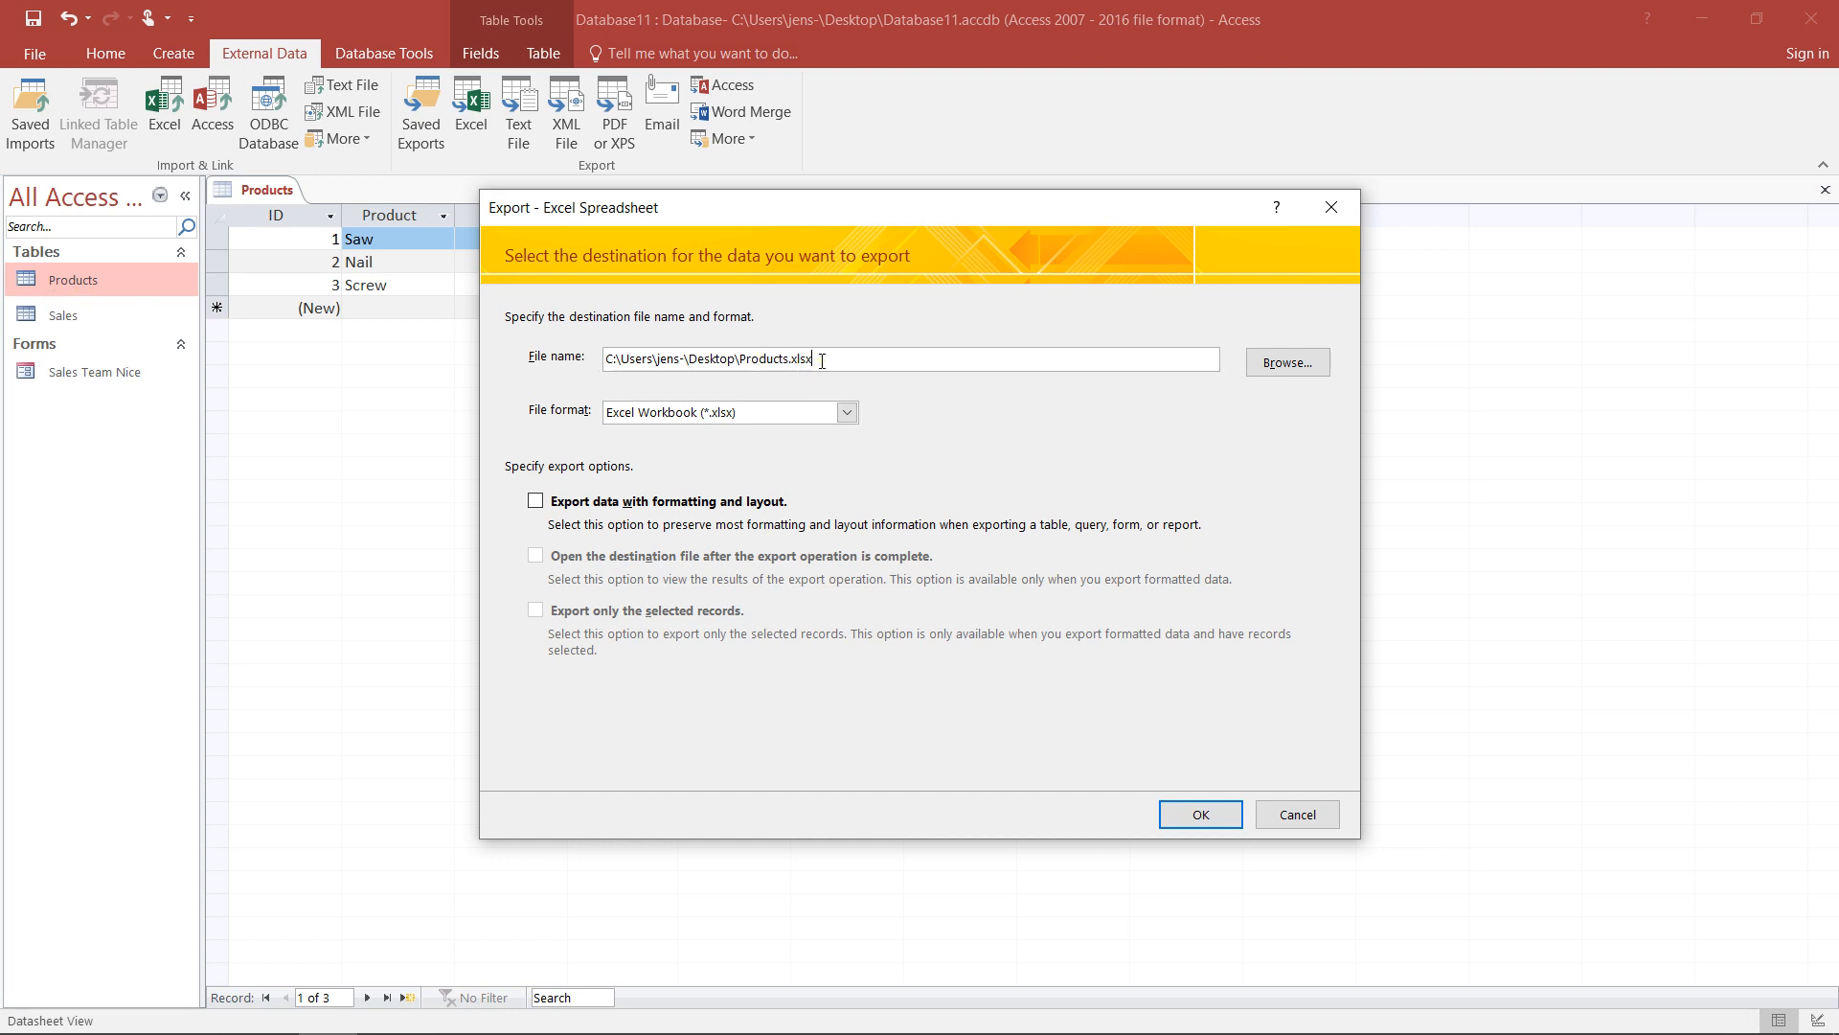
click(847, 413)
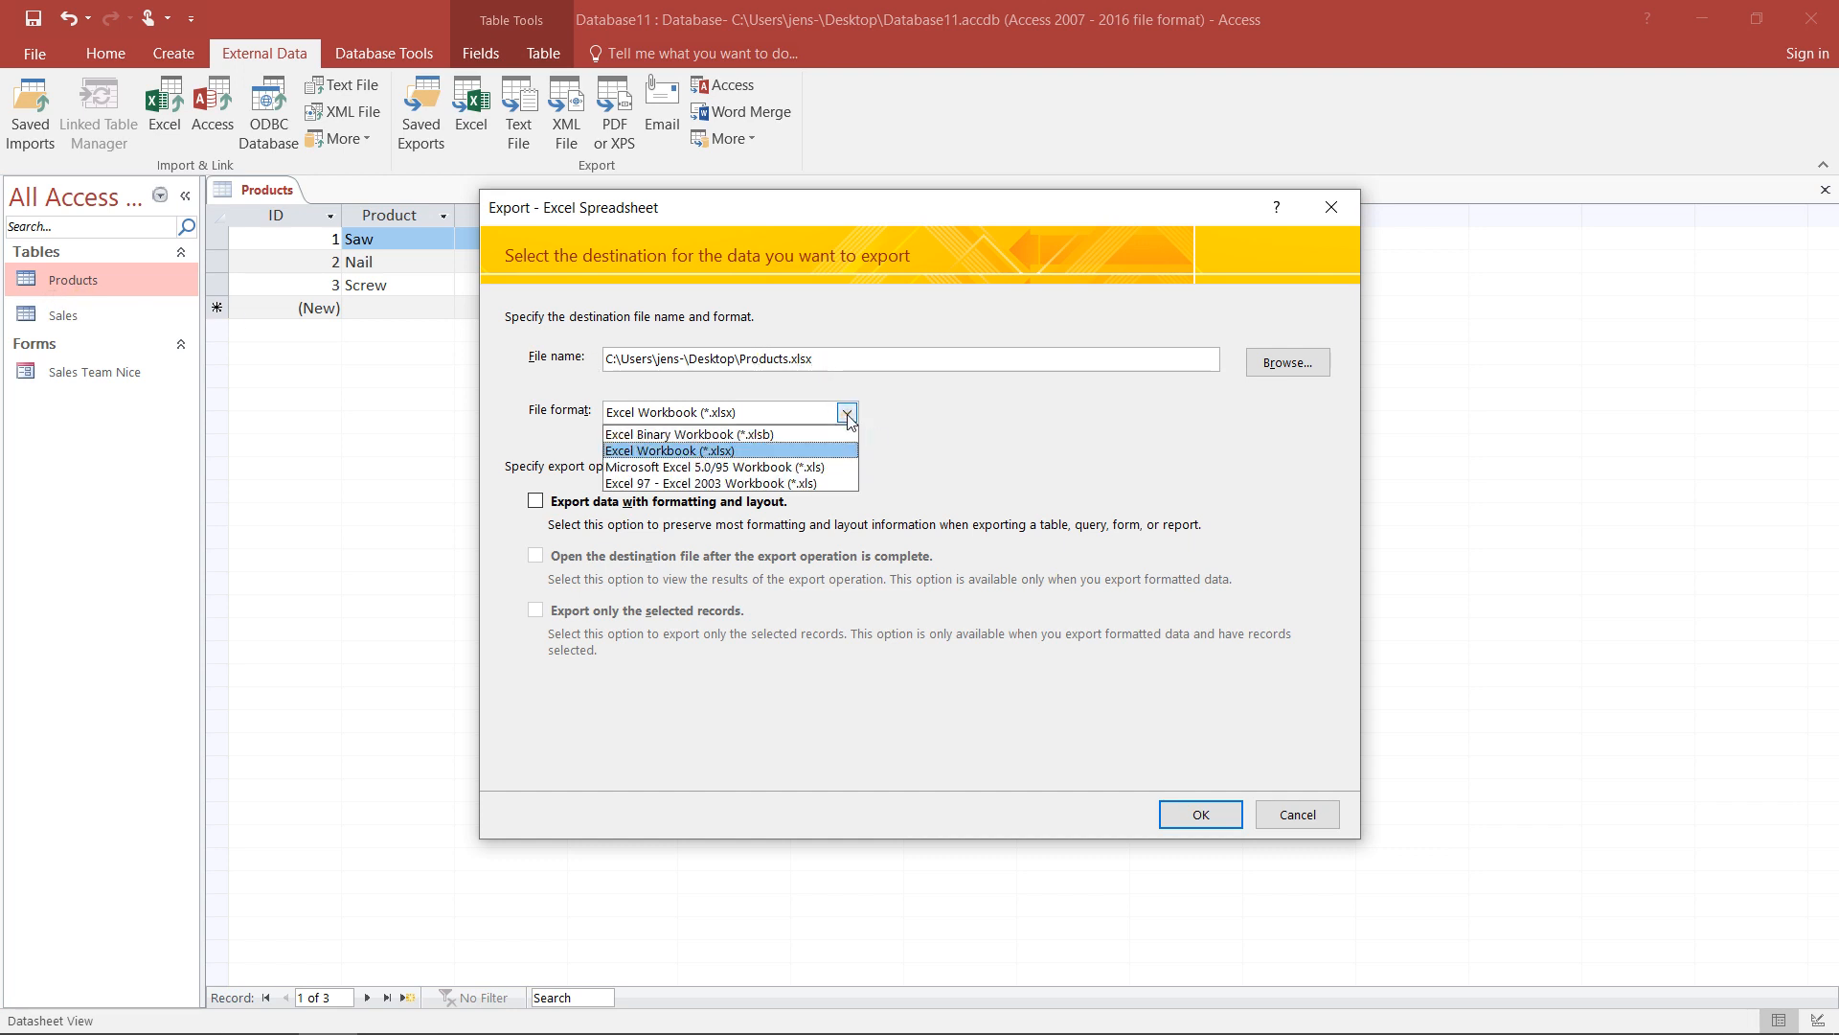
click(973, 451)
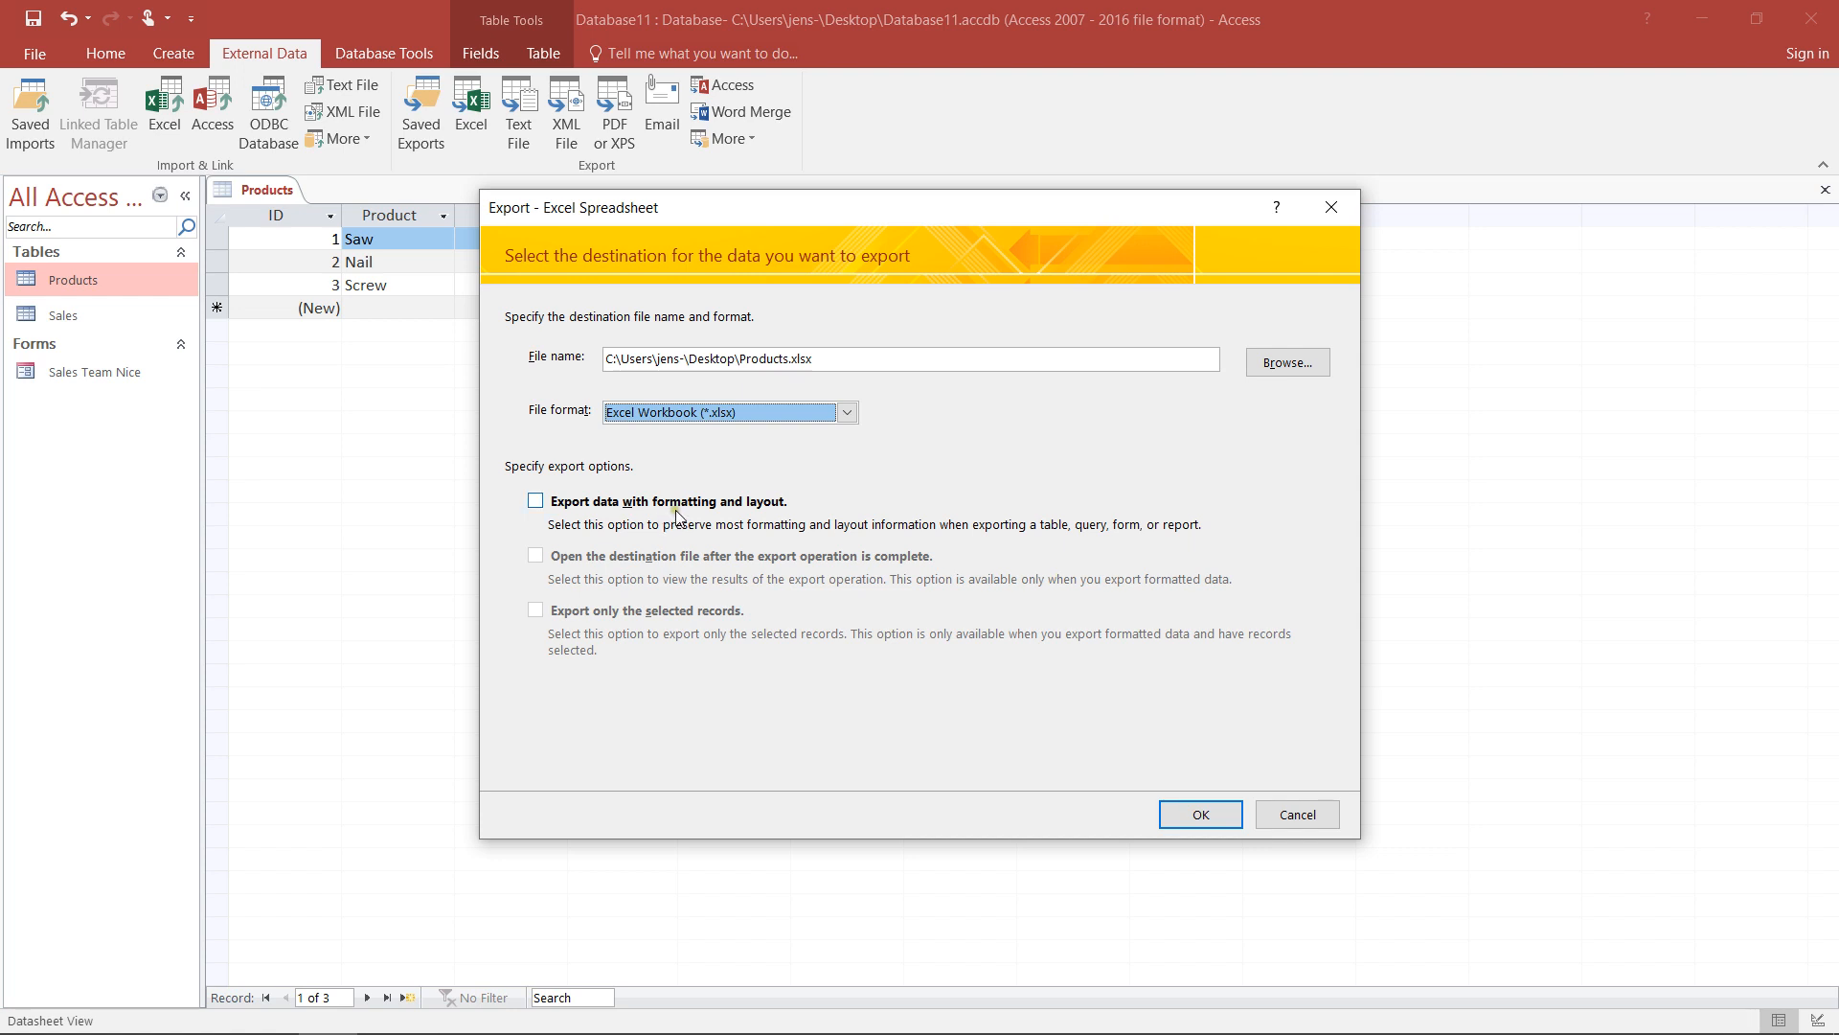
click(1201, 816)
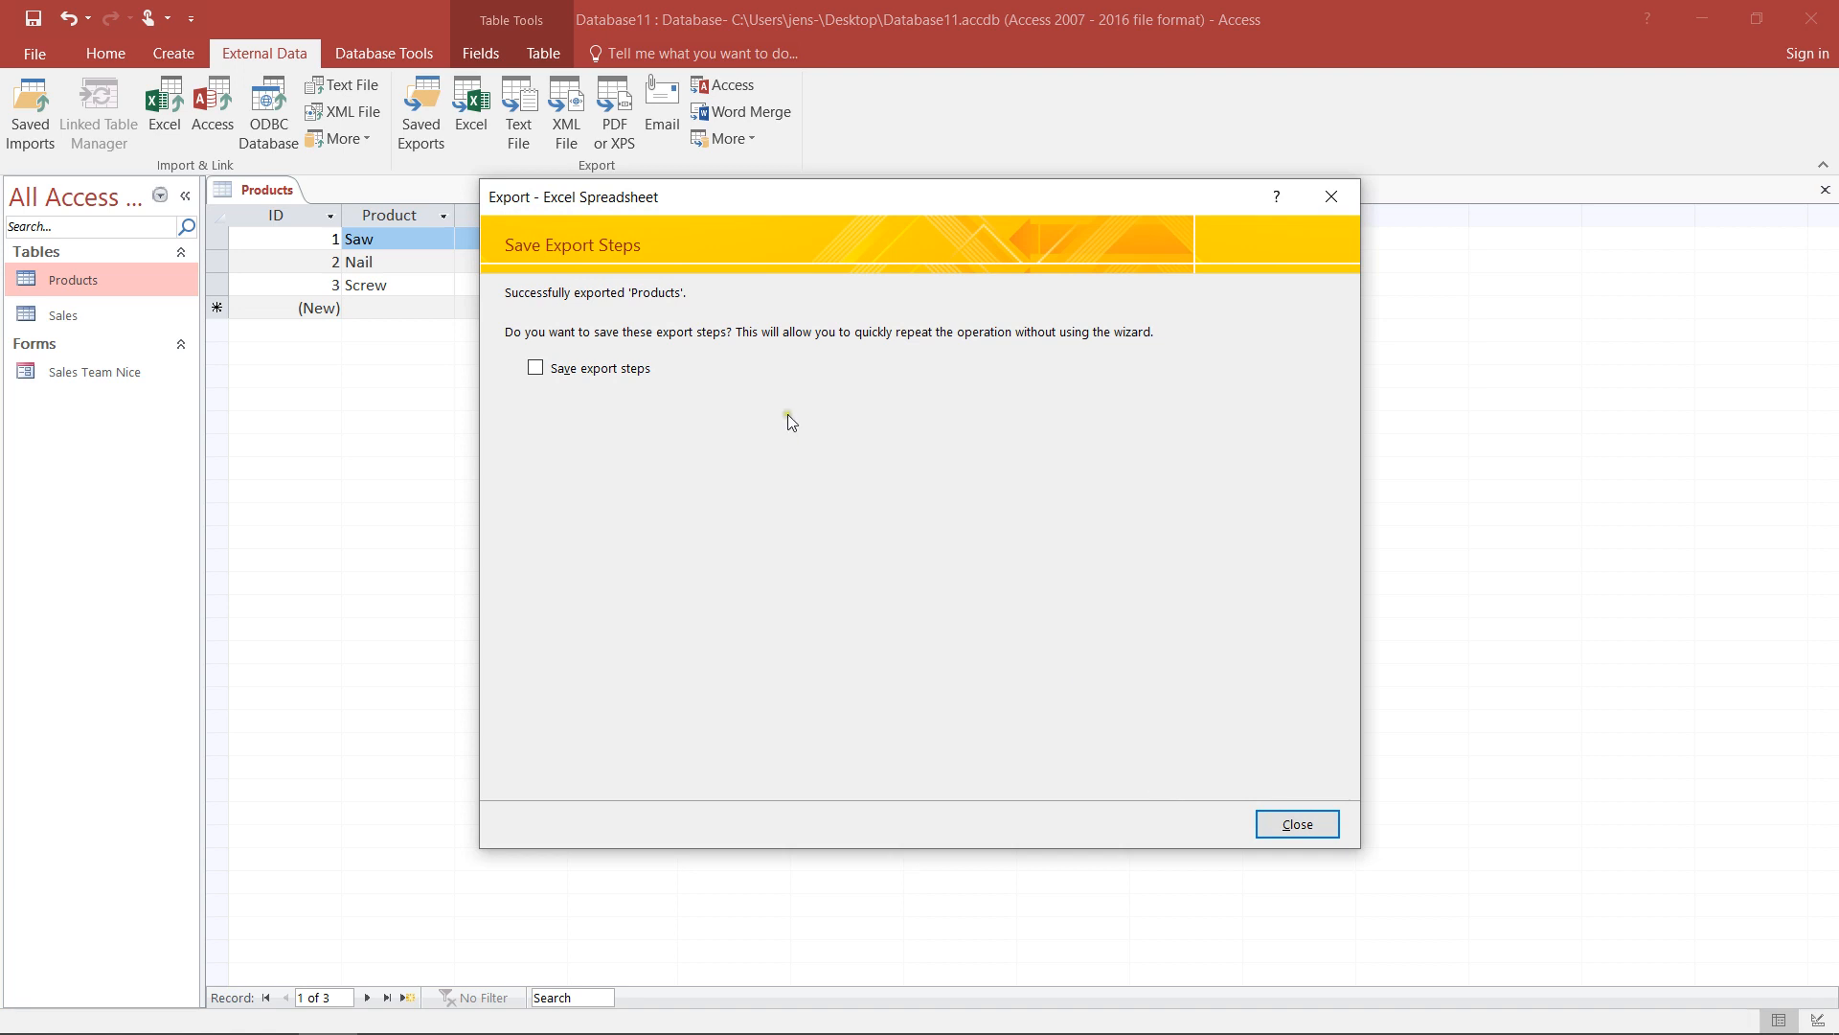
click(1284, 820)
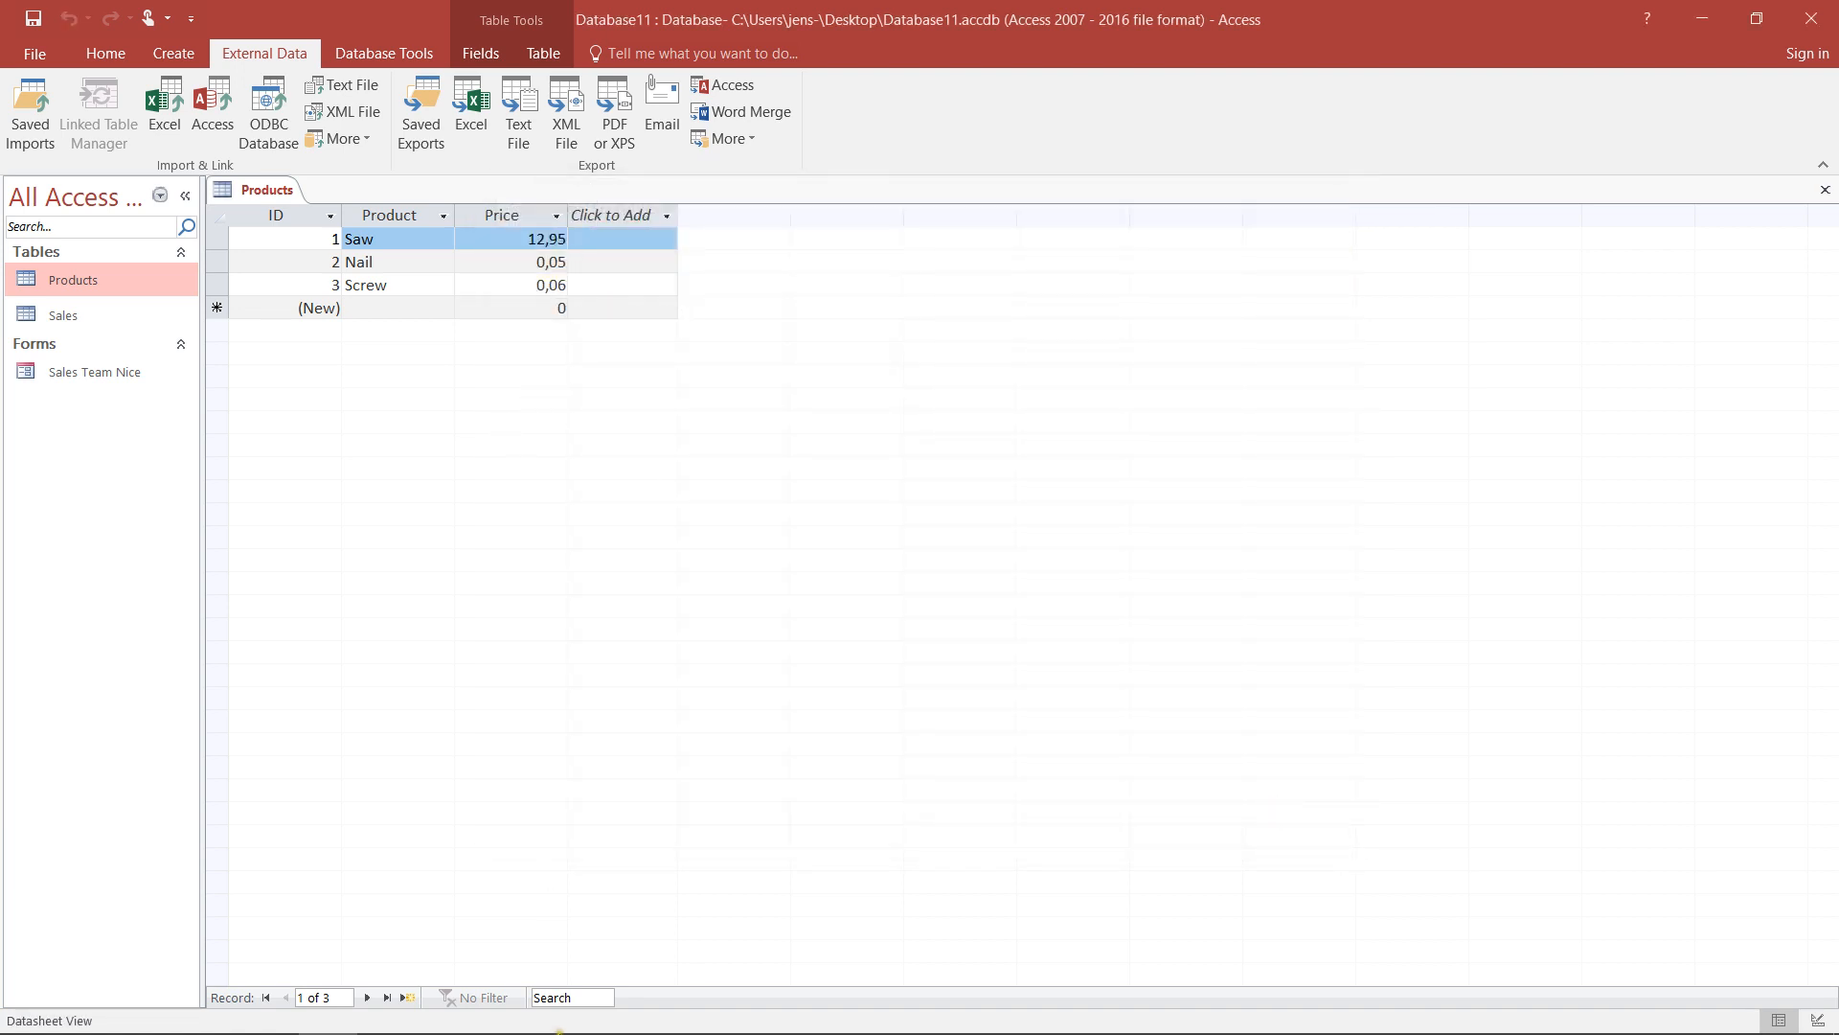
Switch to Excel and open the exported Products.xlsx workbook from the Desktop
mouse_move(446, 1030)
click(389, 1013)
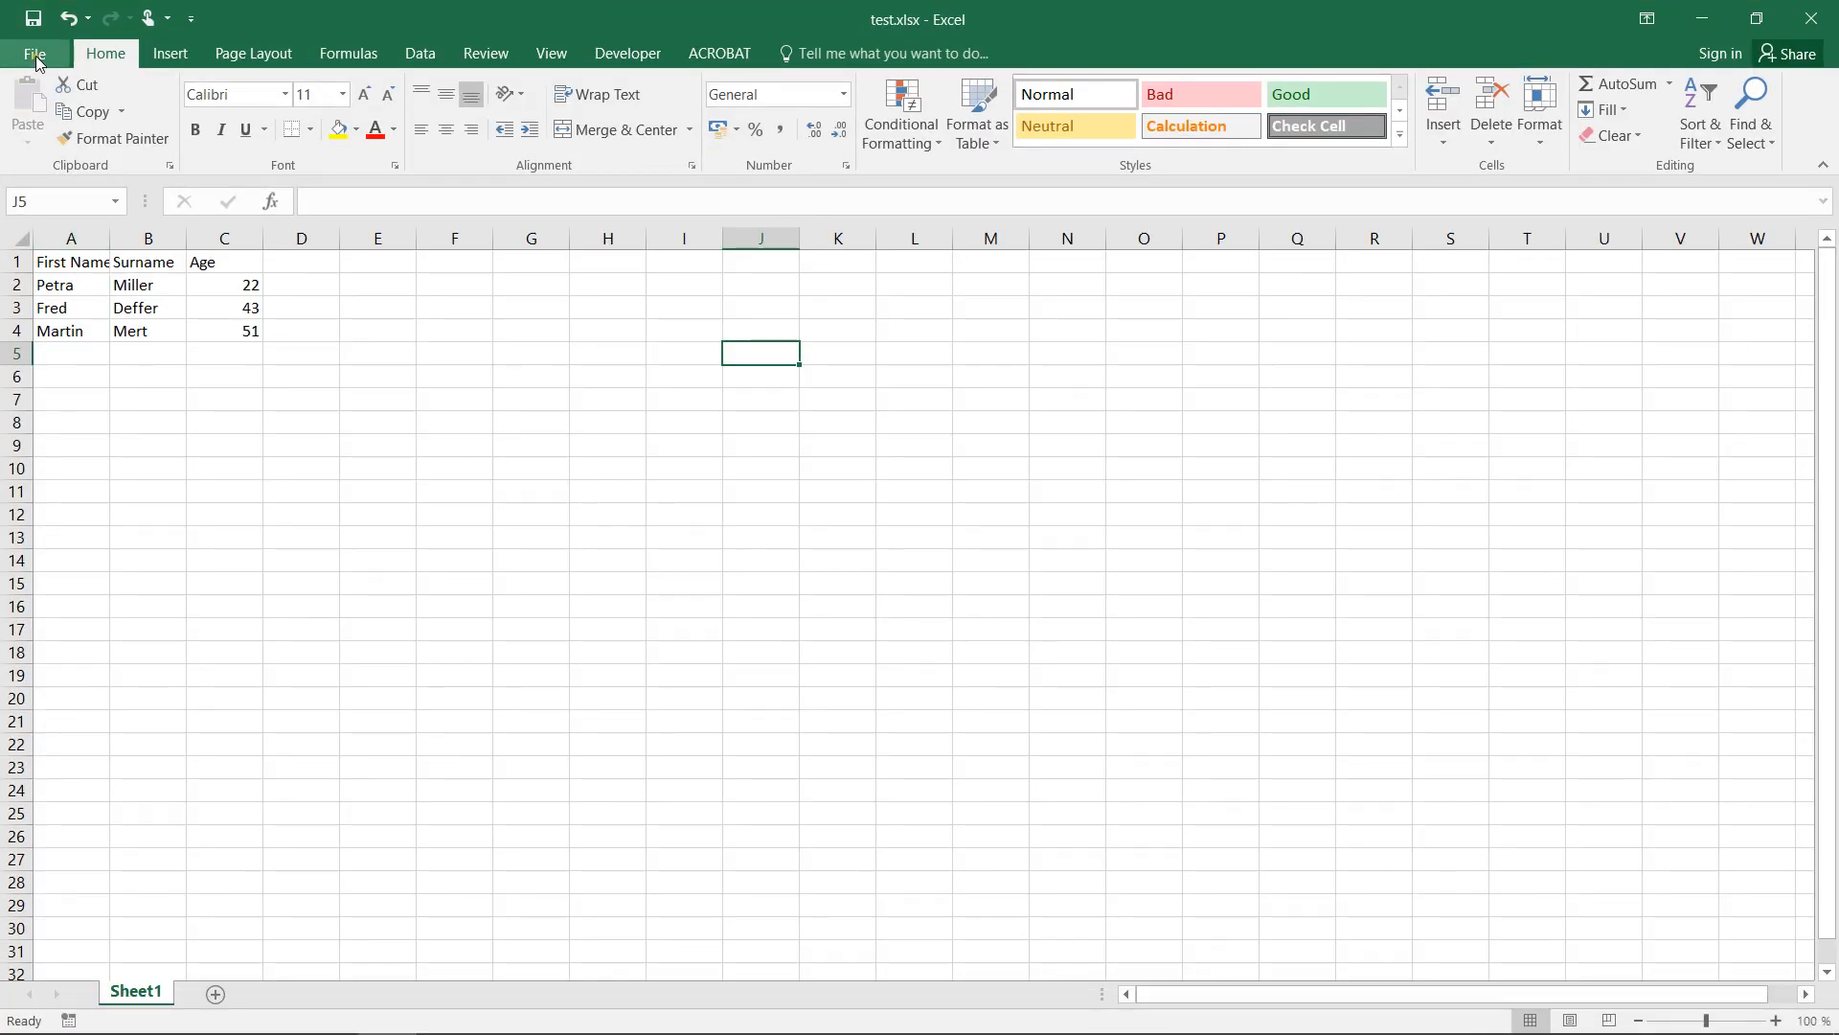
click(34, 53)
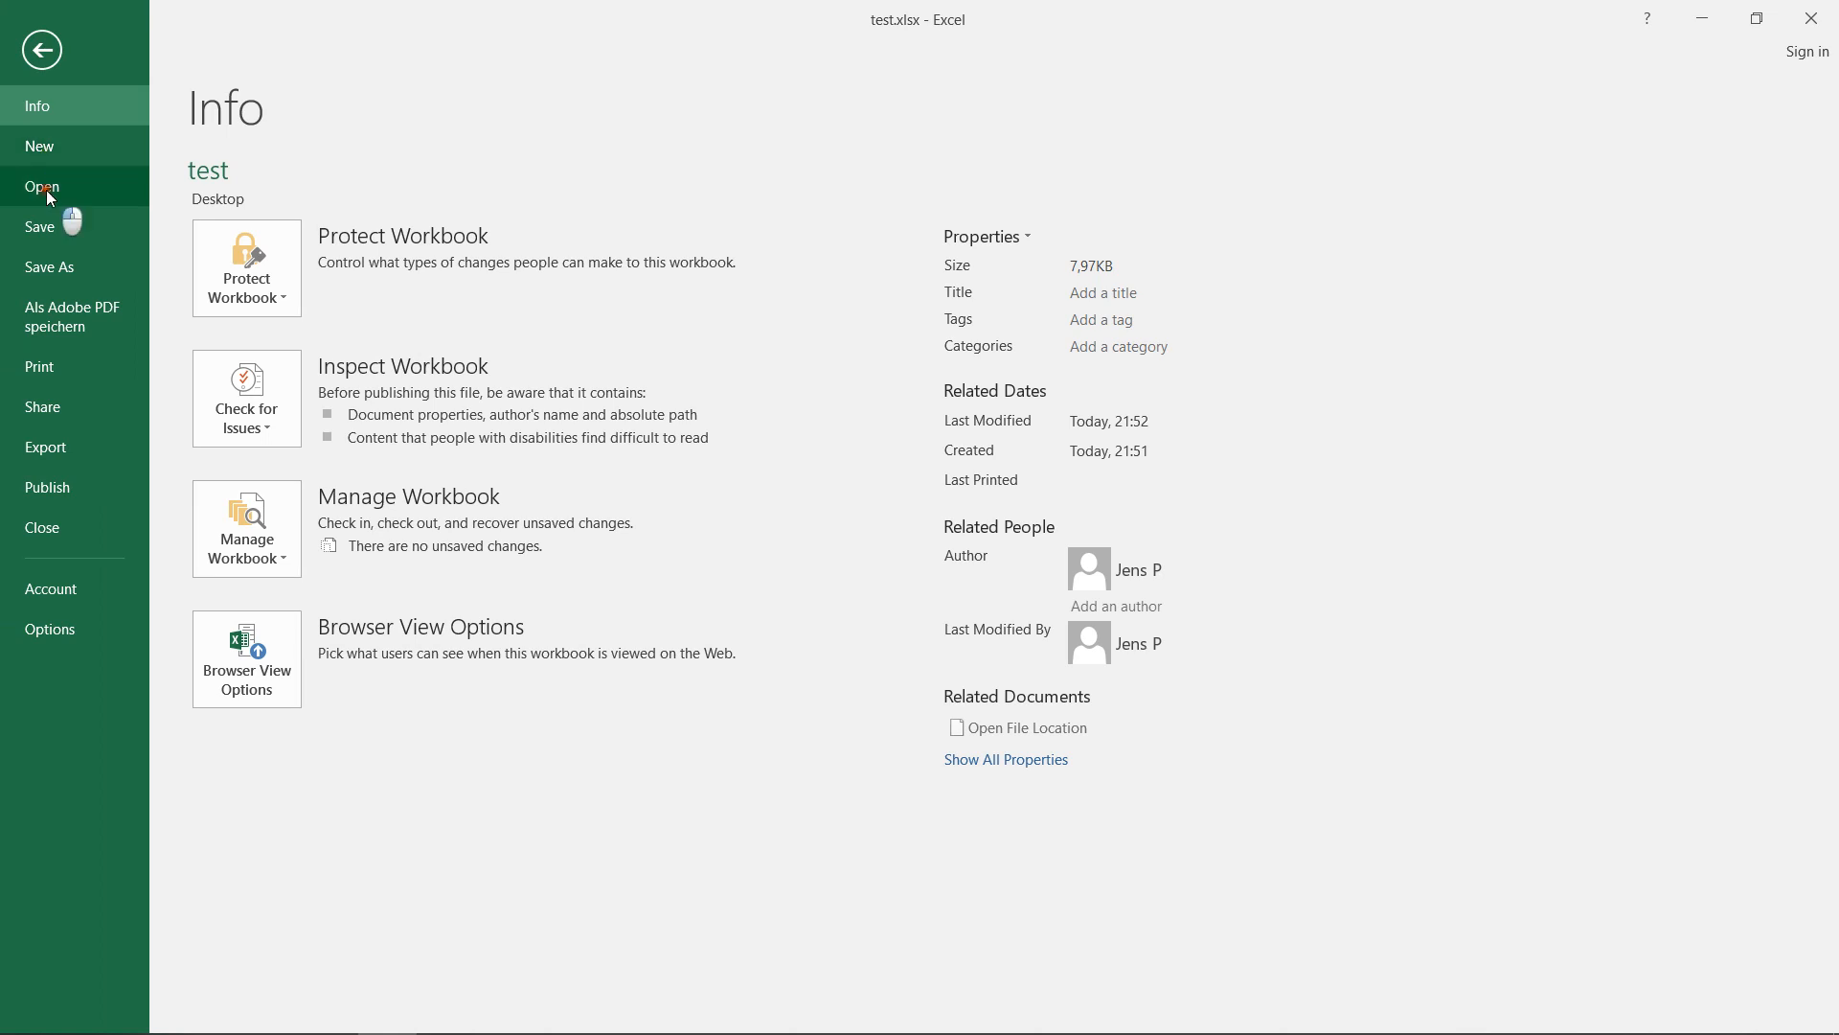
click(44, 187)
click(301, 446)
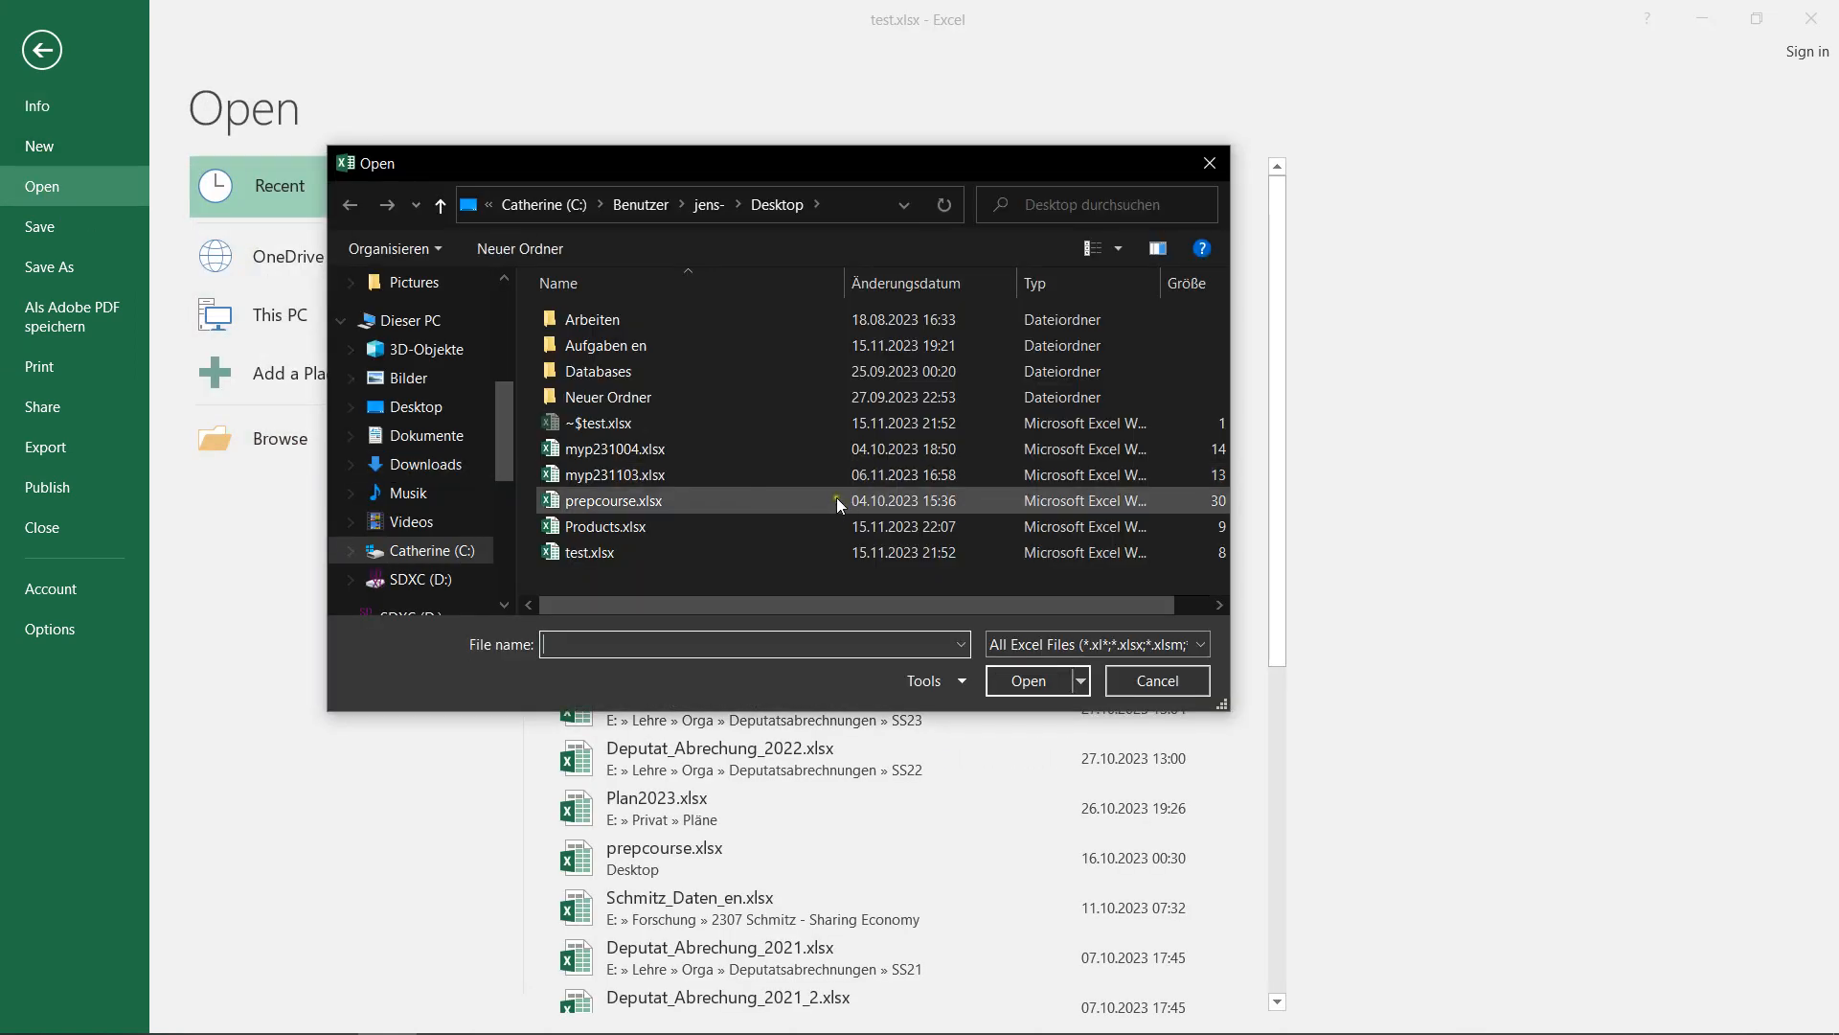
double_click(642, 526)
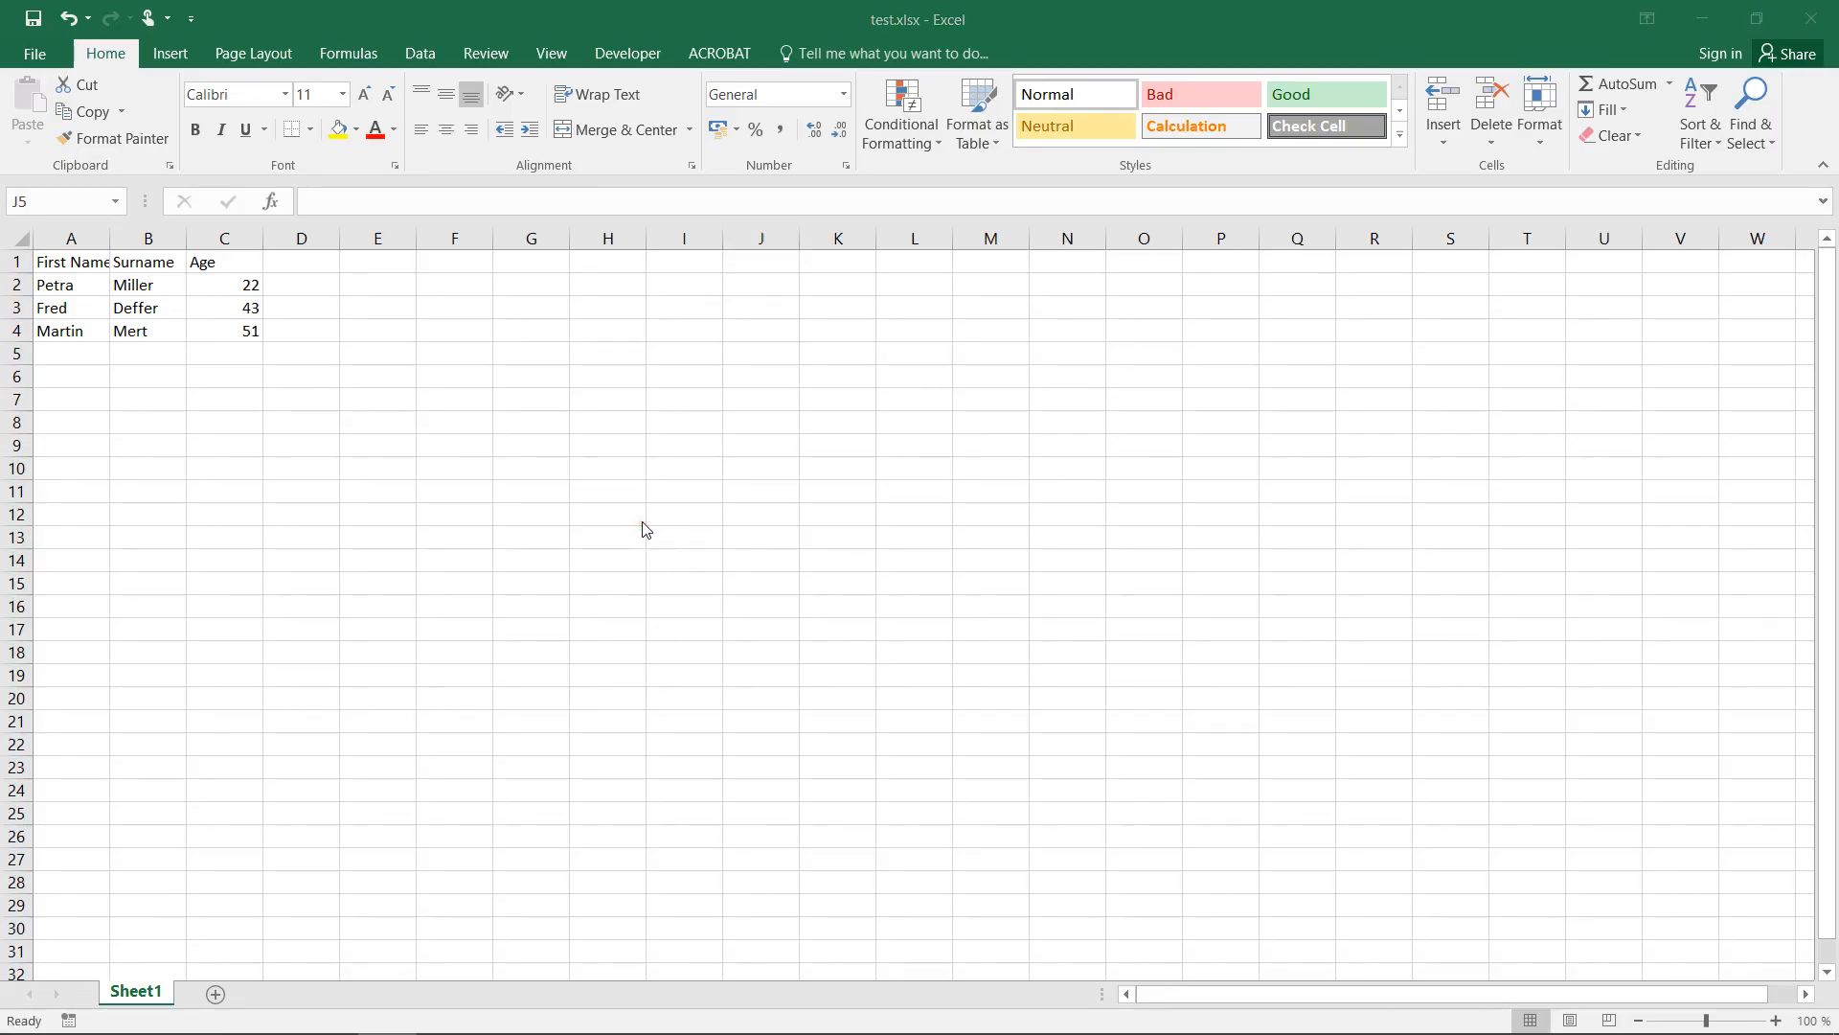